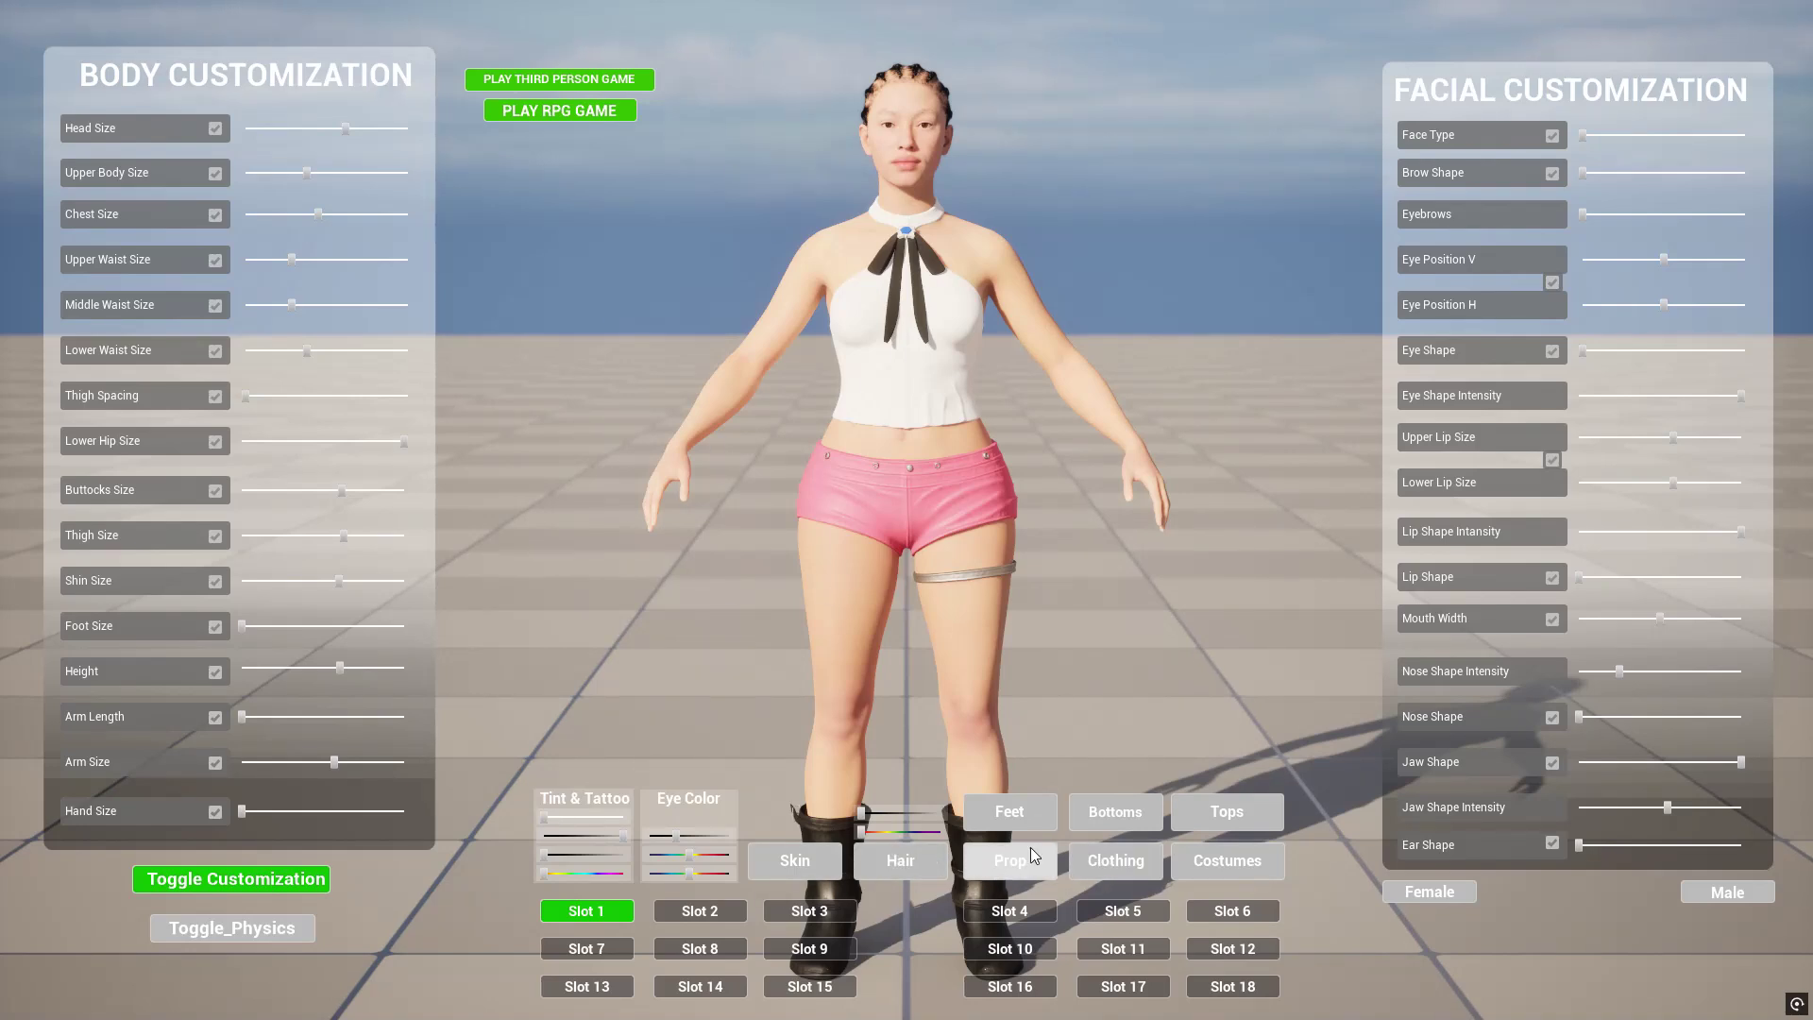
Step: Remove the character's pink shorts from the bottoms and the white top from the tops
click(1112, 813)
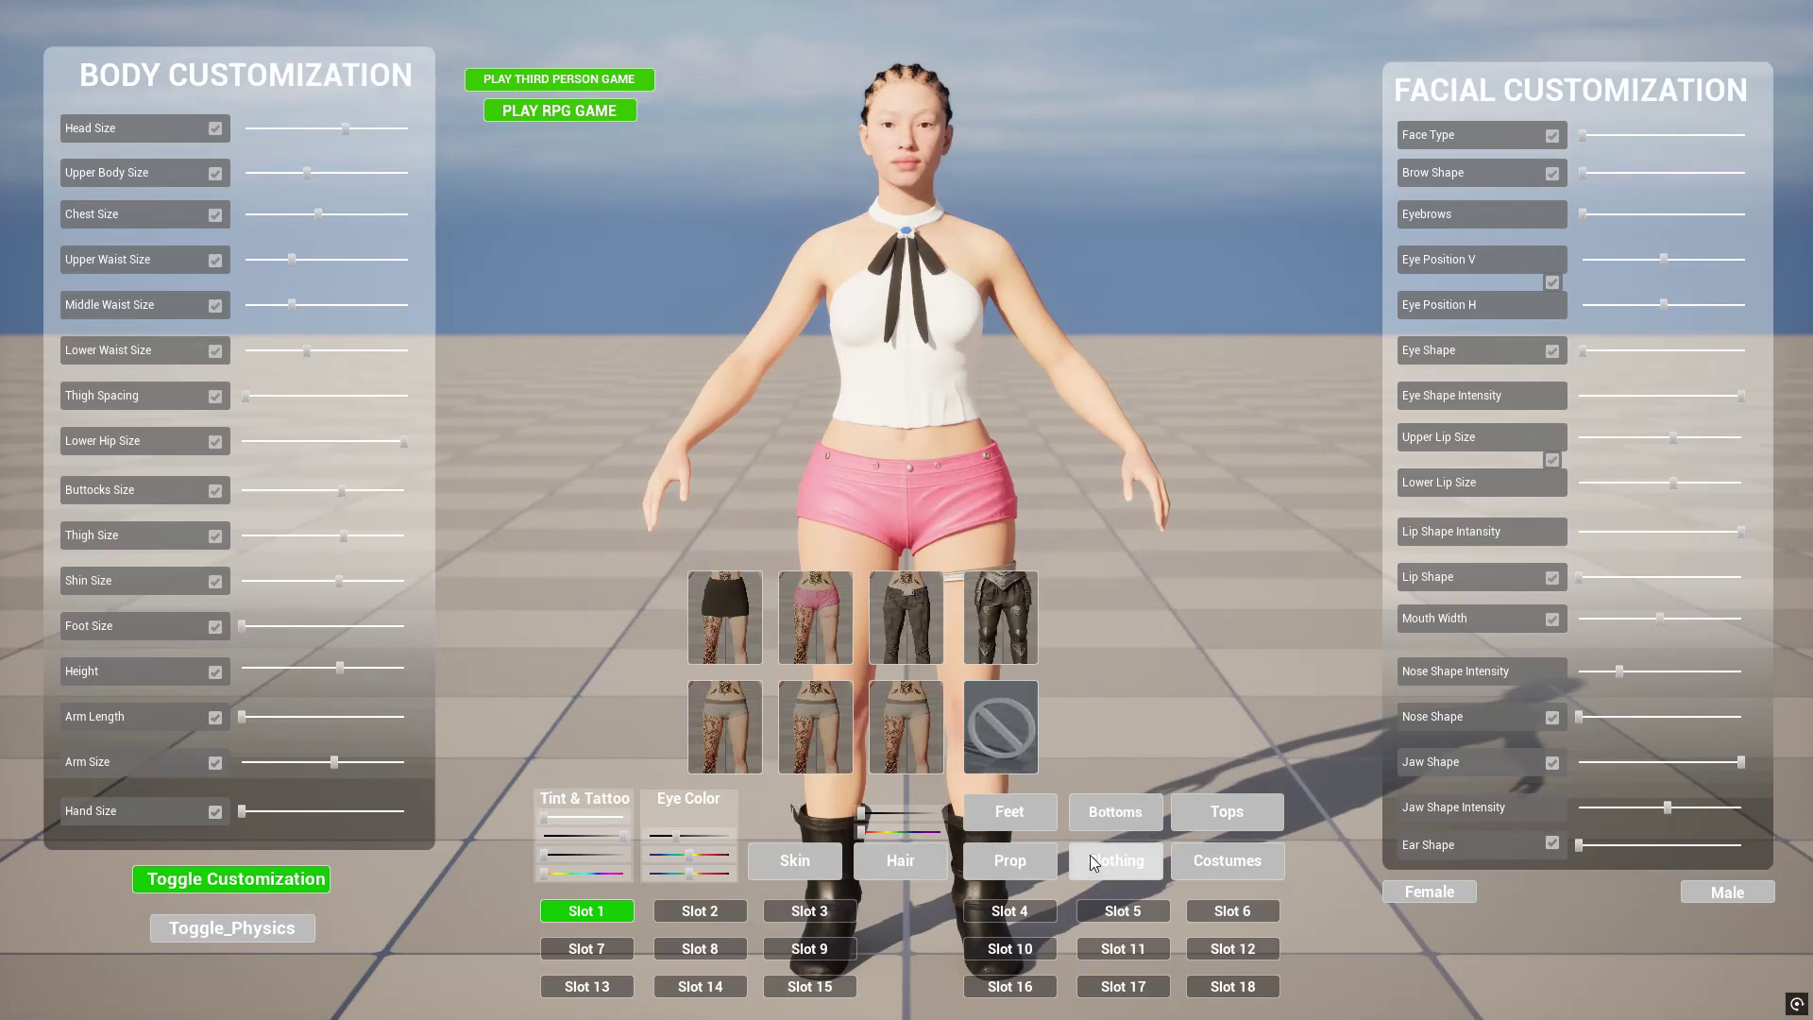
click(1006, 737)
click(1197, 804)
click(1003, 722)
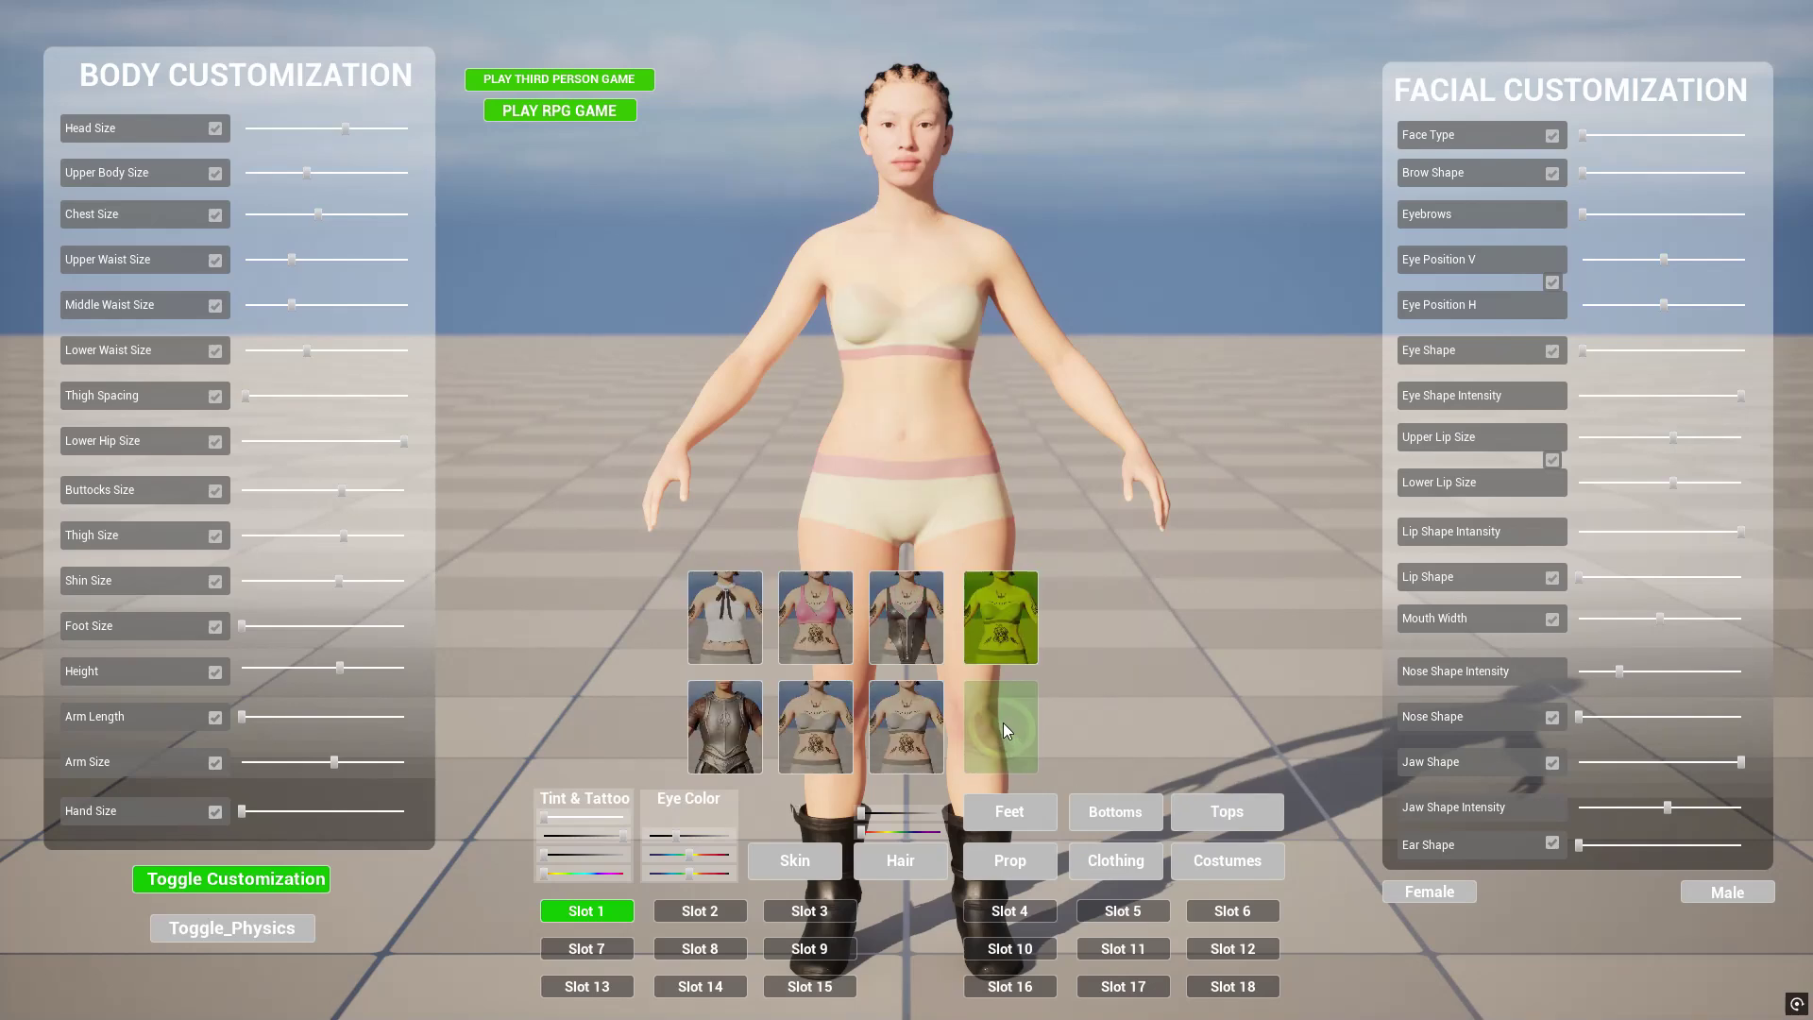
click(1220, 810)
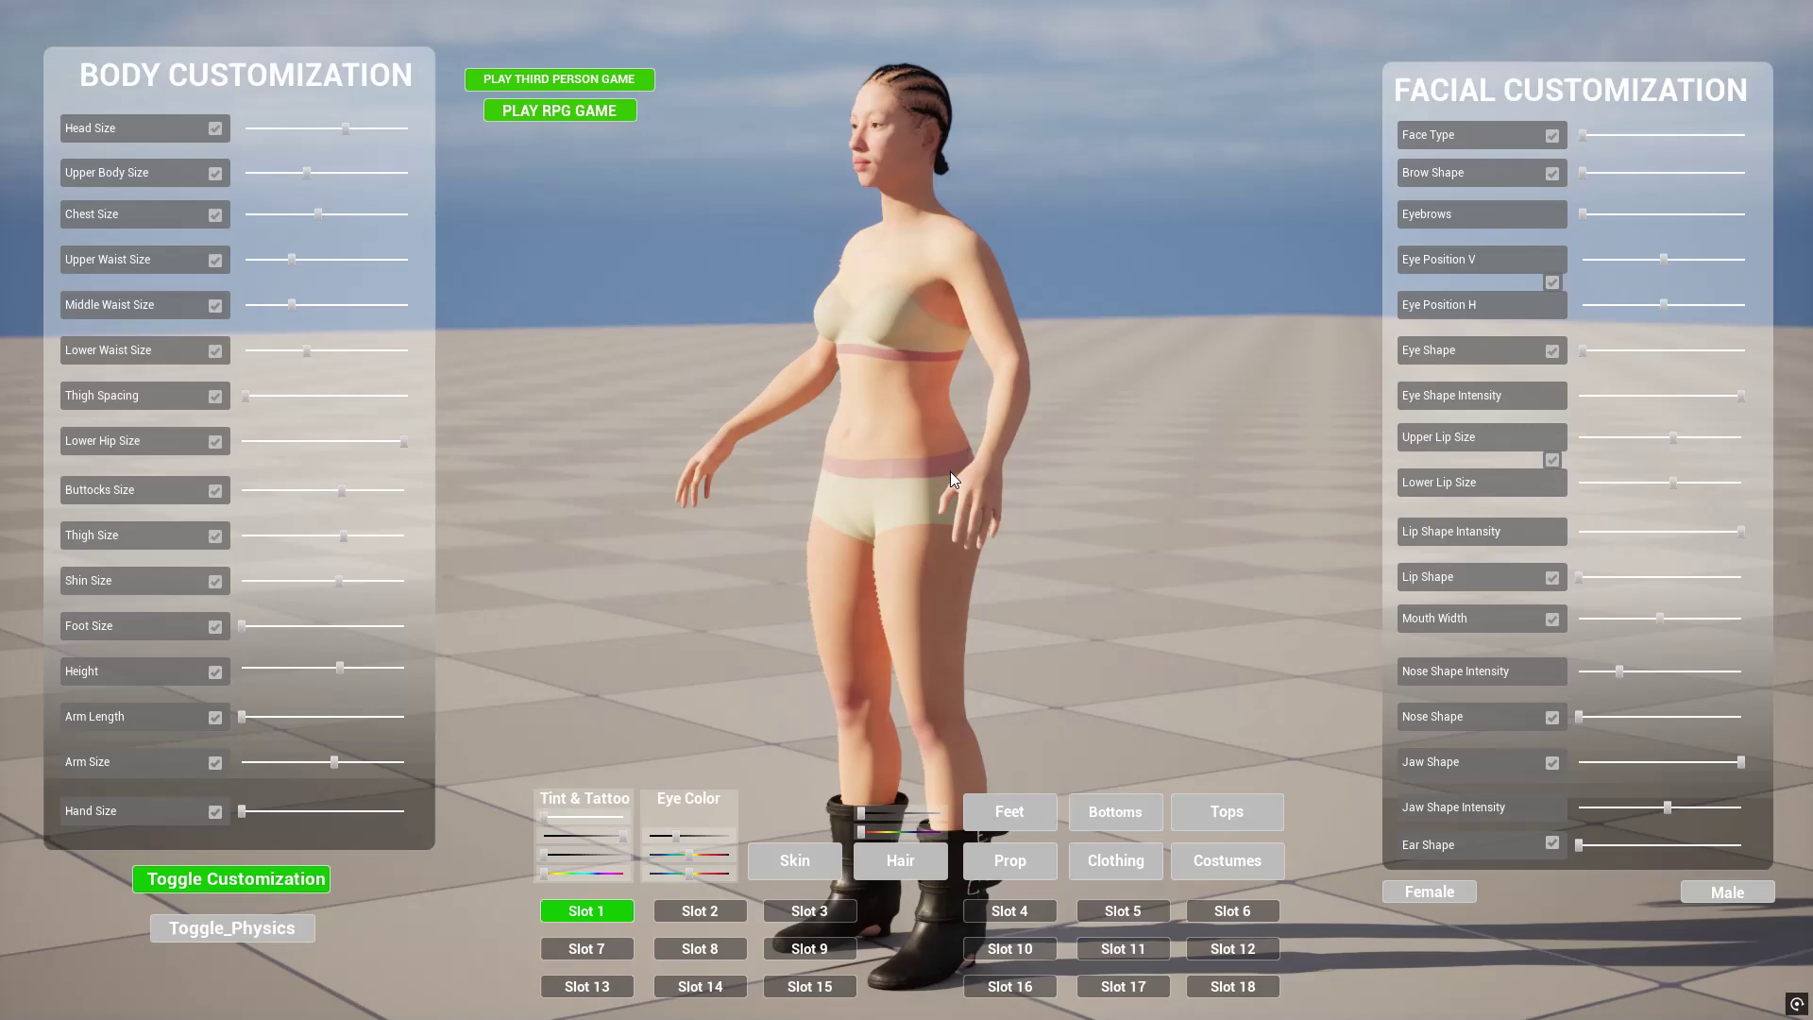
Step: Inspect the character's face up close, and view the saved character in Slot 2 before returning to Slot 1
scroll(951, 471, up, 3)
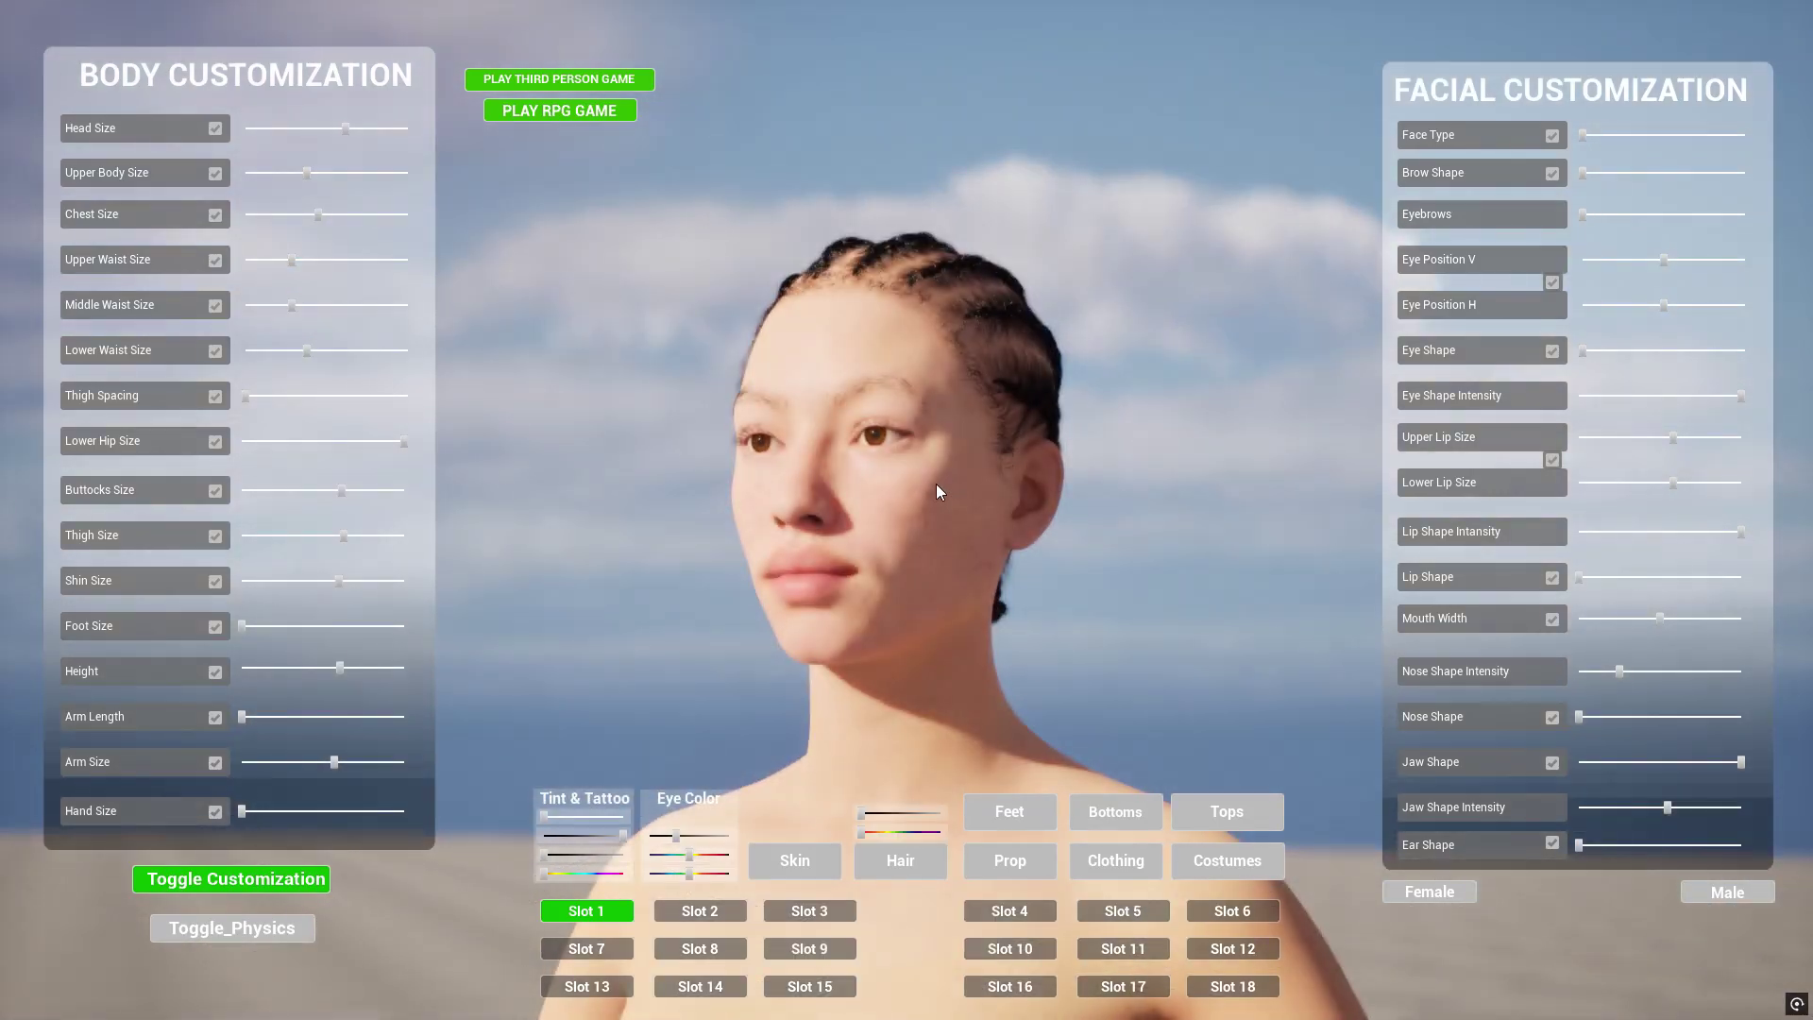
drag(936, 483, 834, 424)
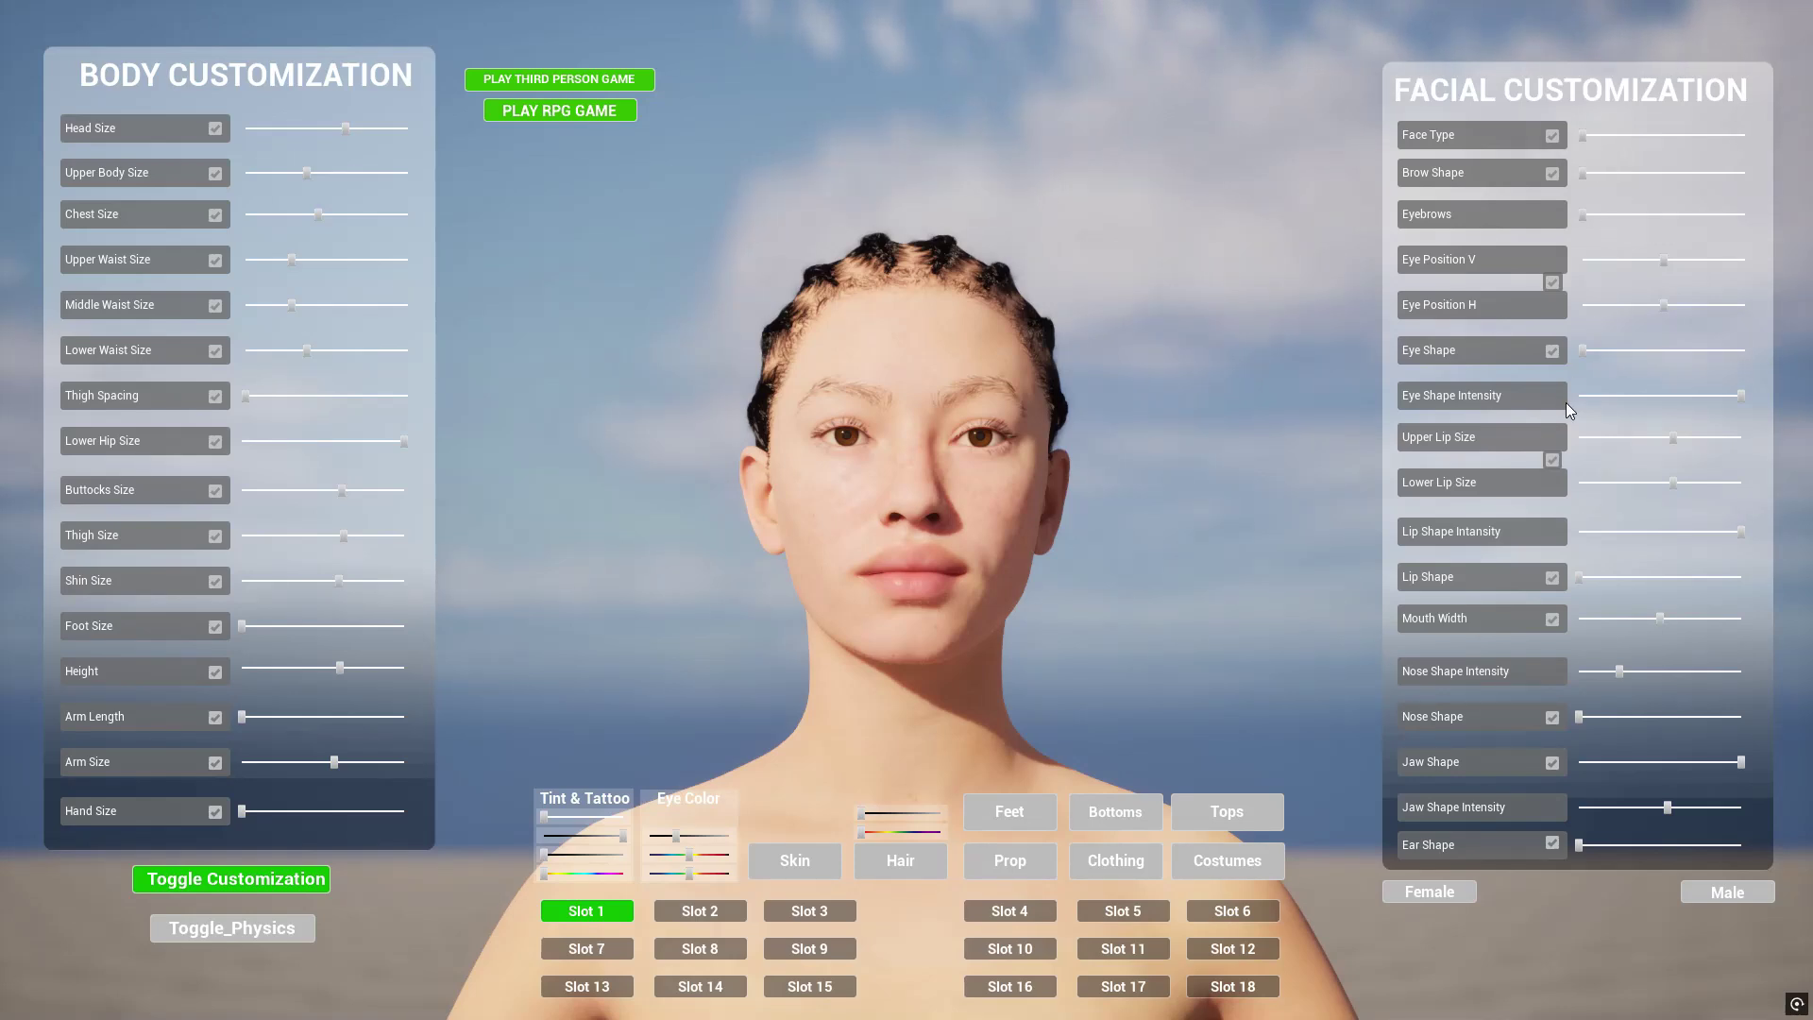
click(700, 917)
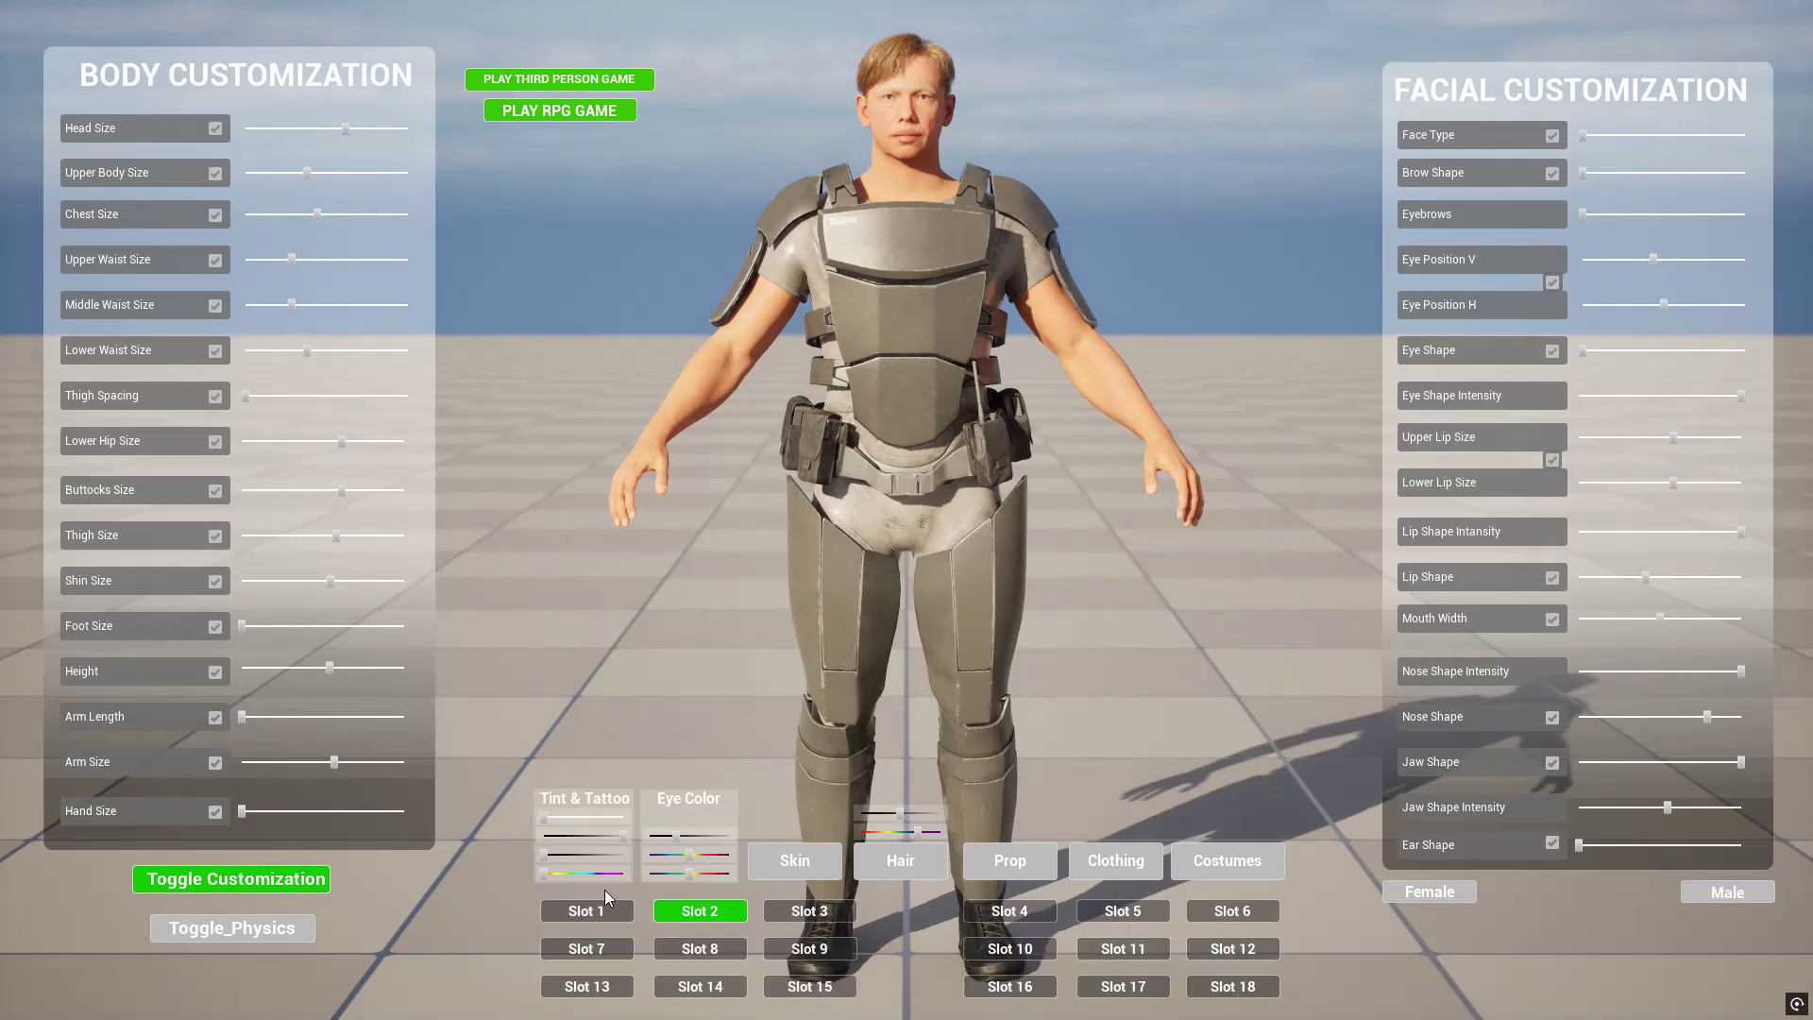
click(600, 909)
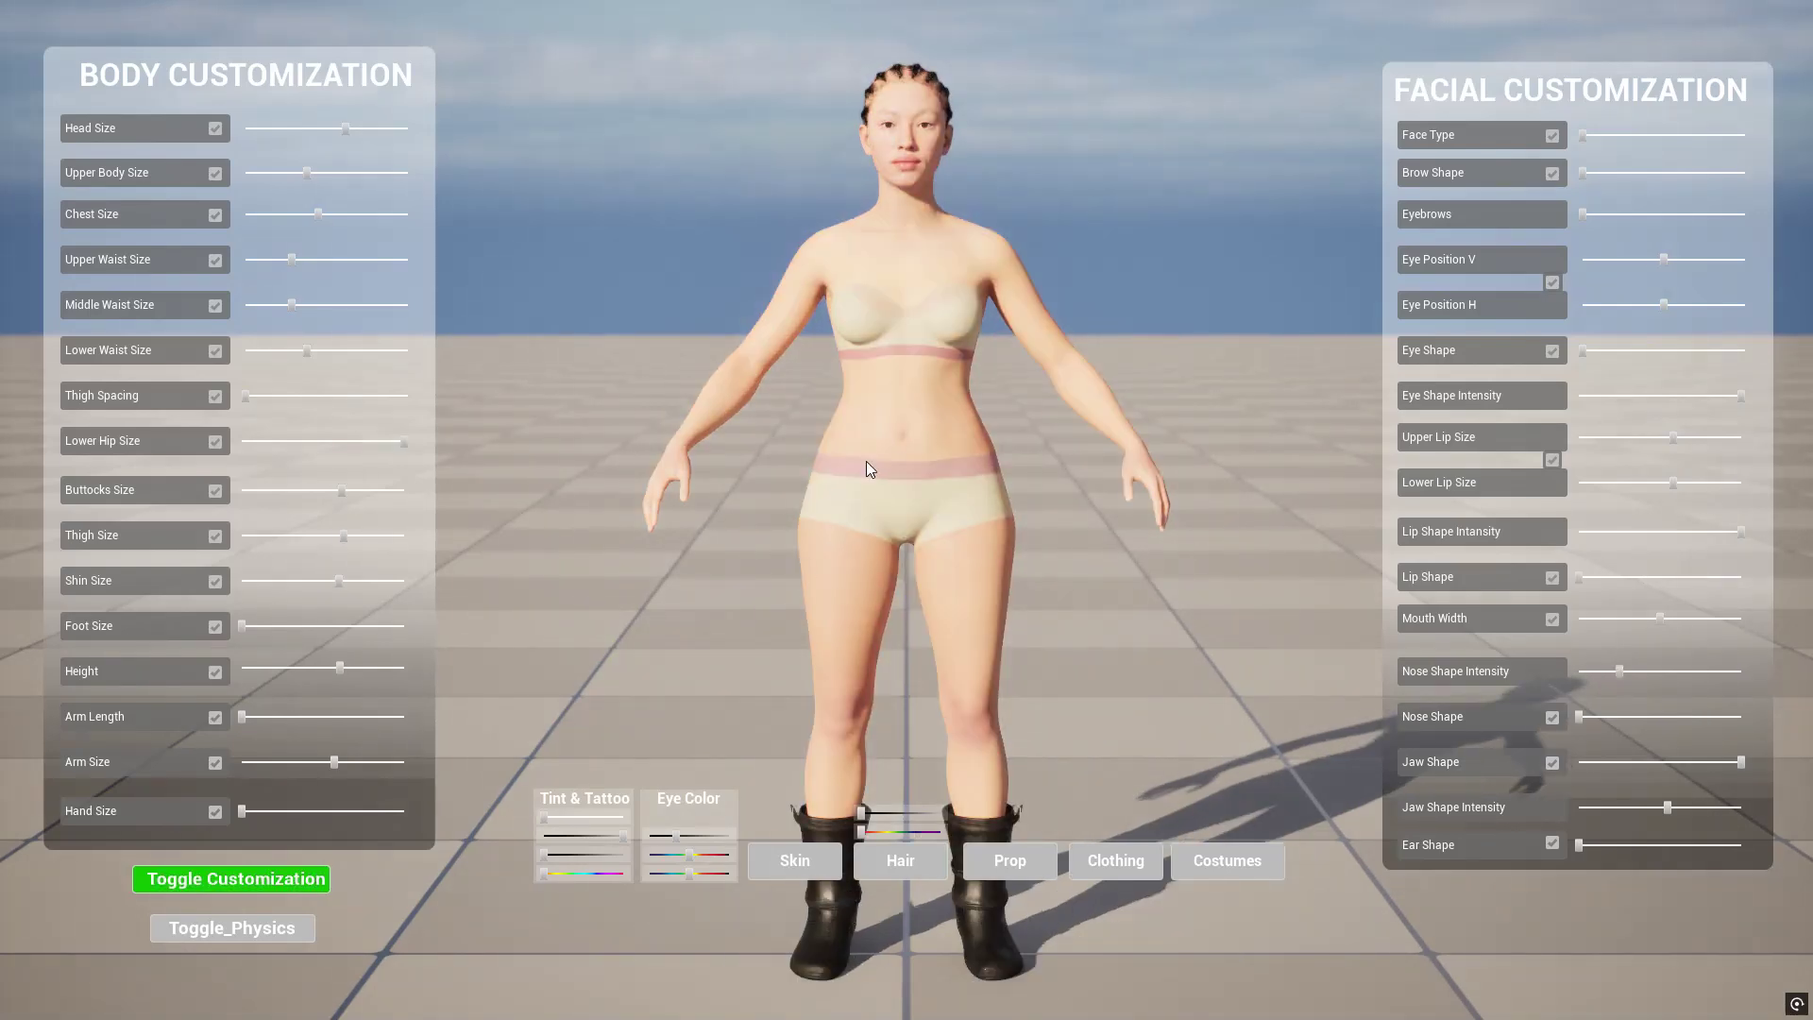
drag(911, 415, 1010, 187)
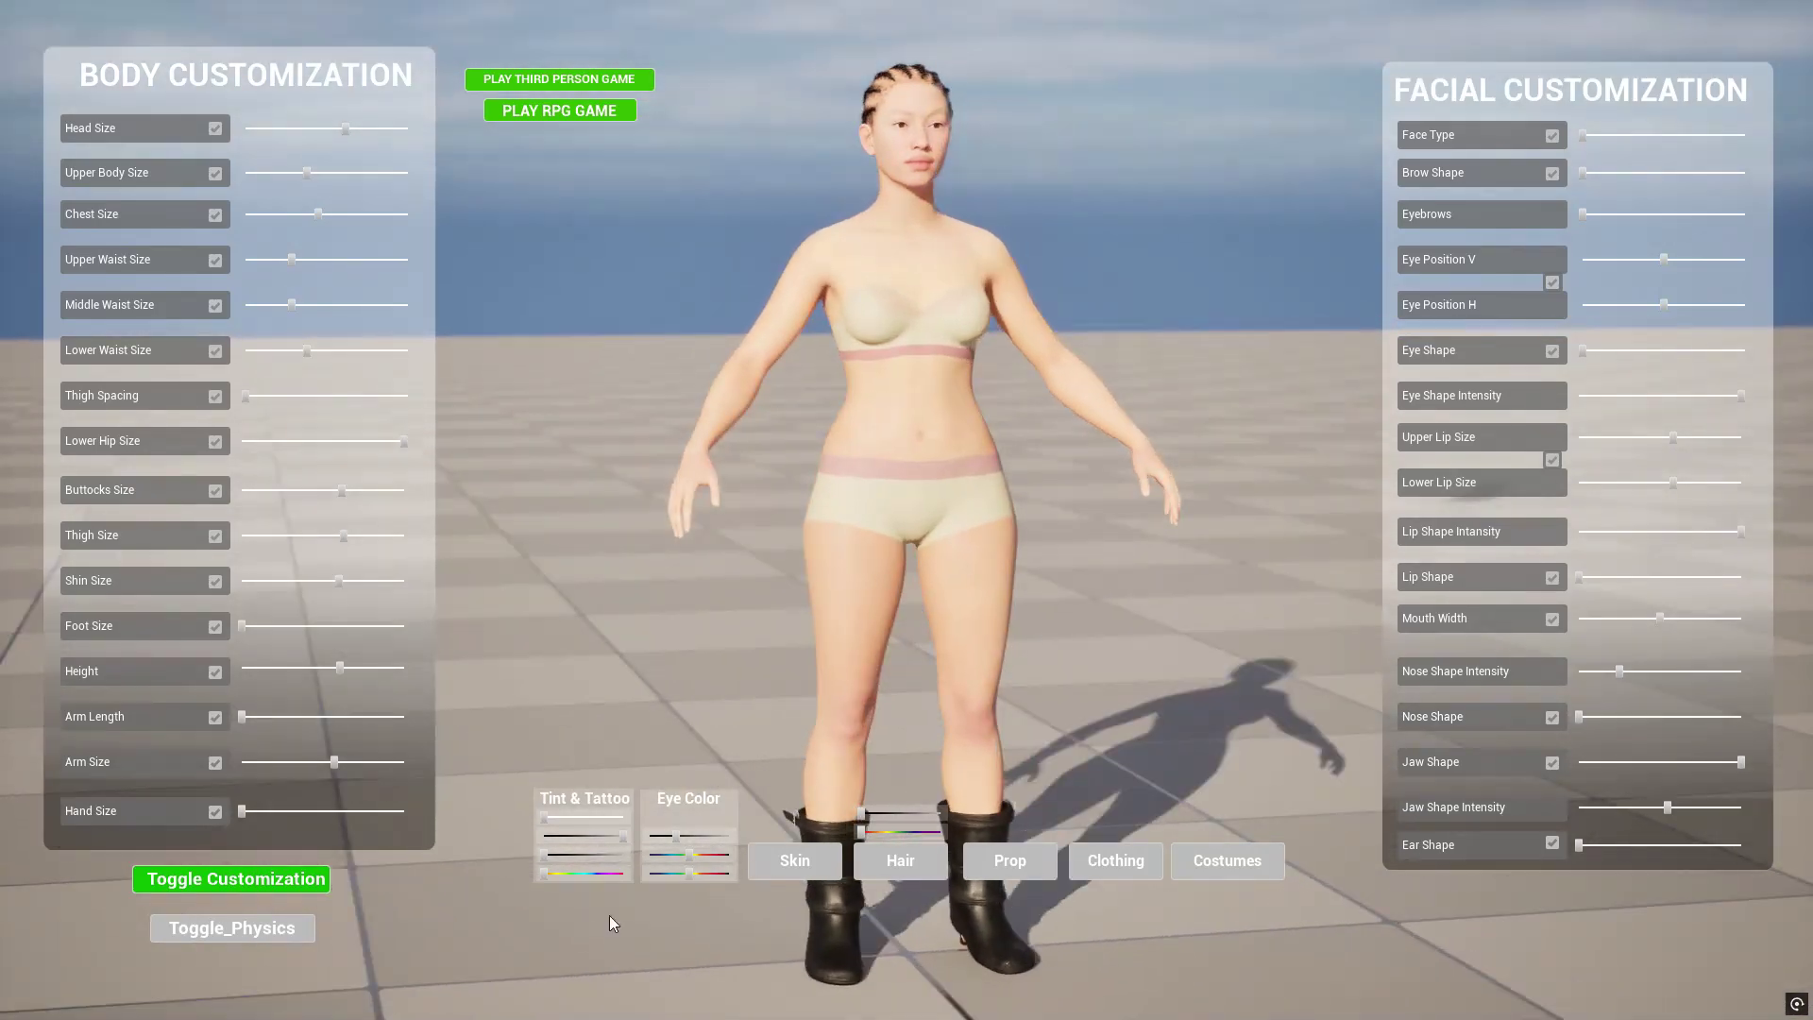
mouse_move(630, 913)
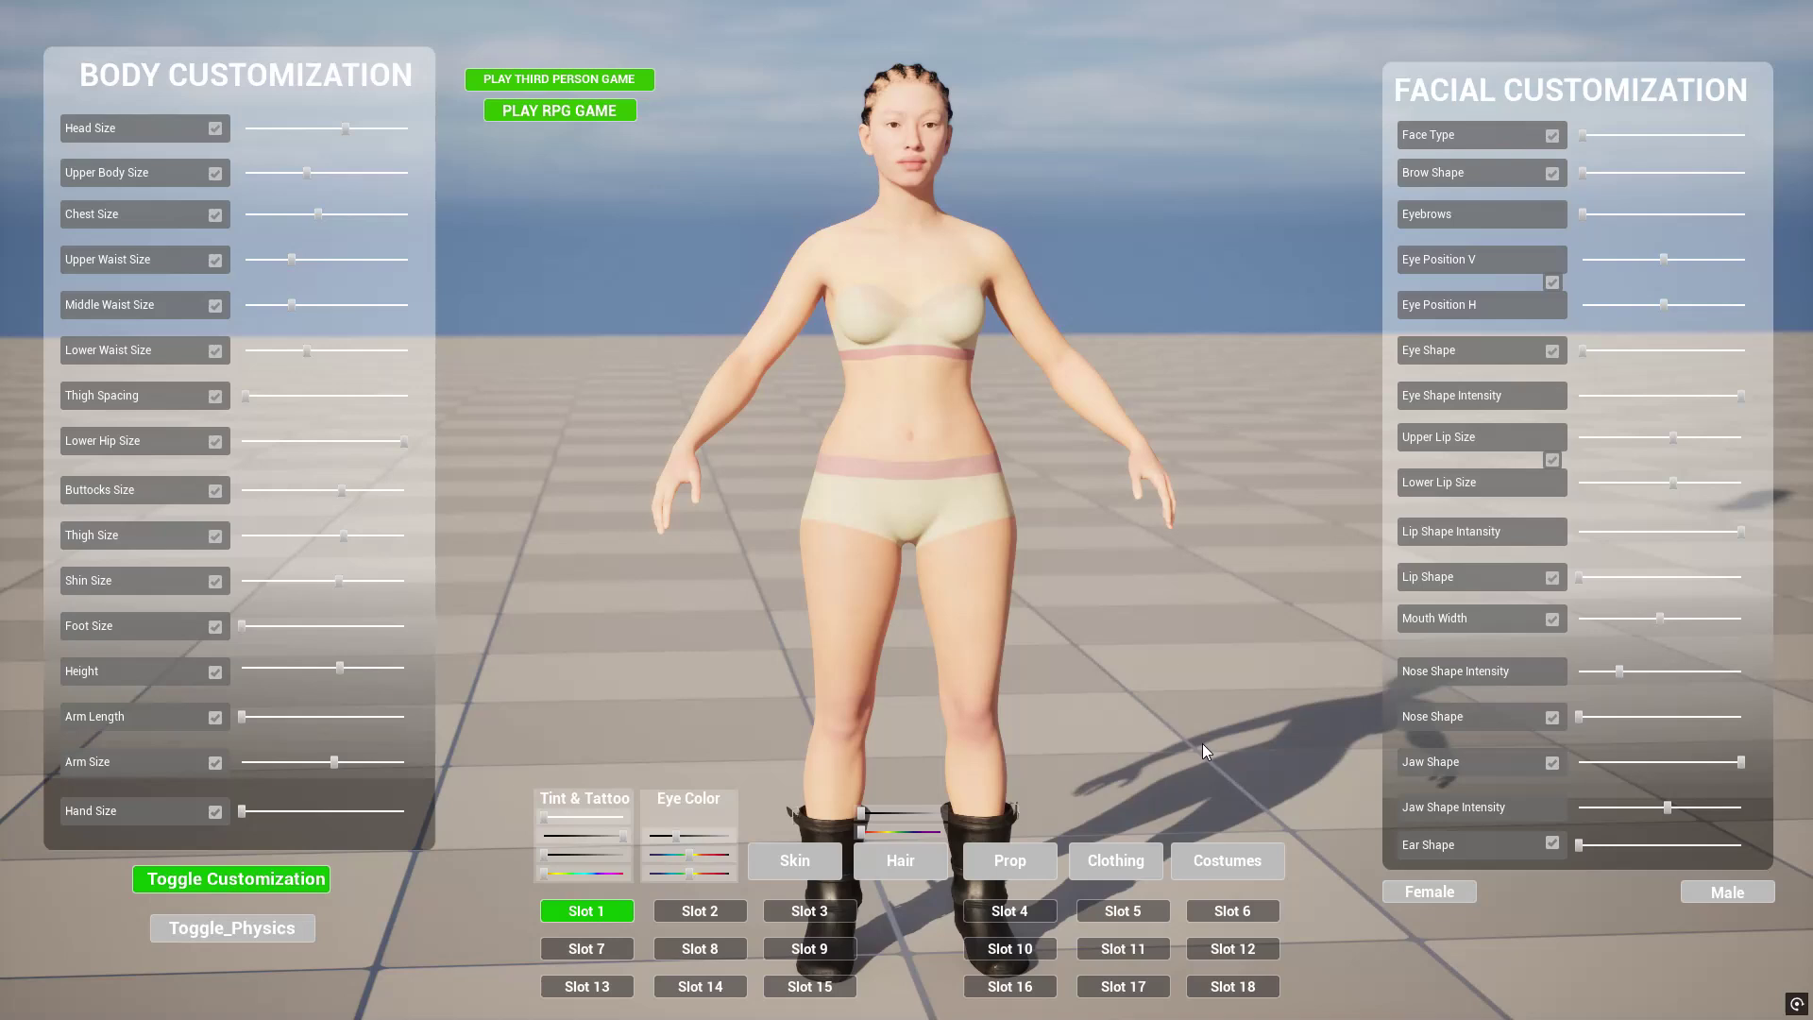
Step: Try several costumes on the character, ending with the barbarian armor with metal shoulder plates and the skull belt
click(1265, 858)
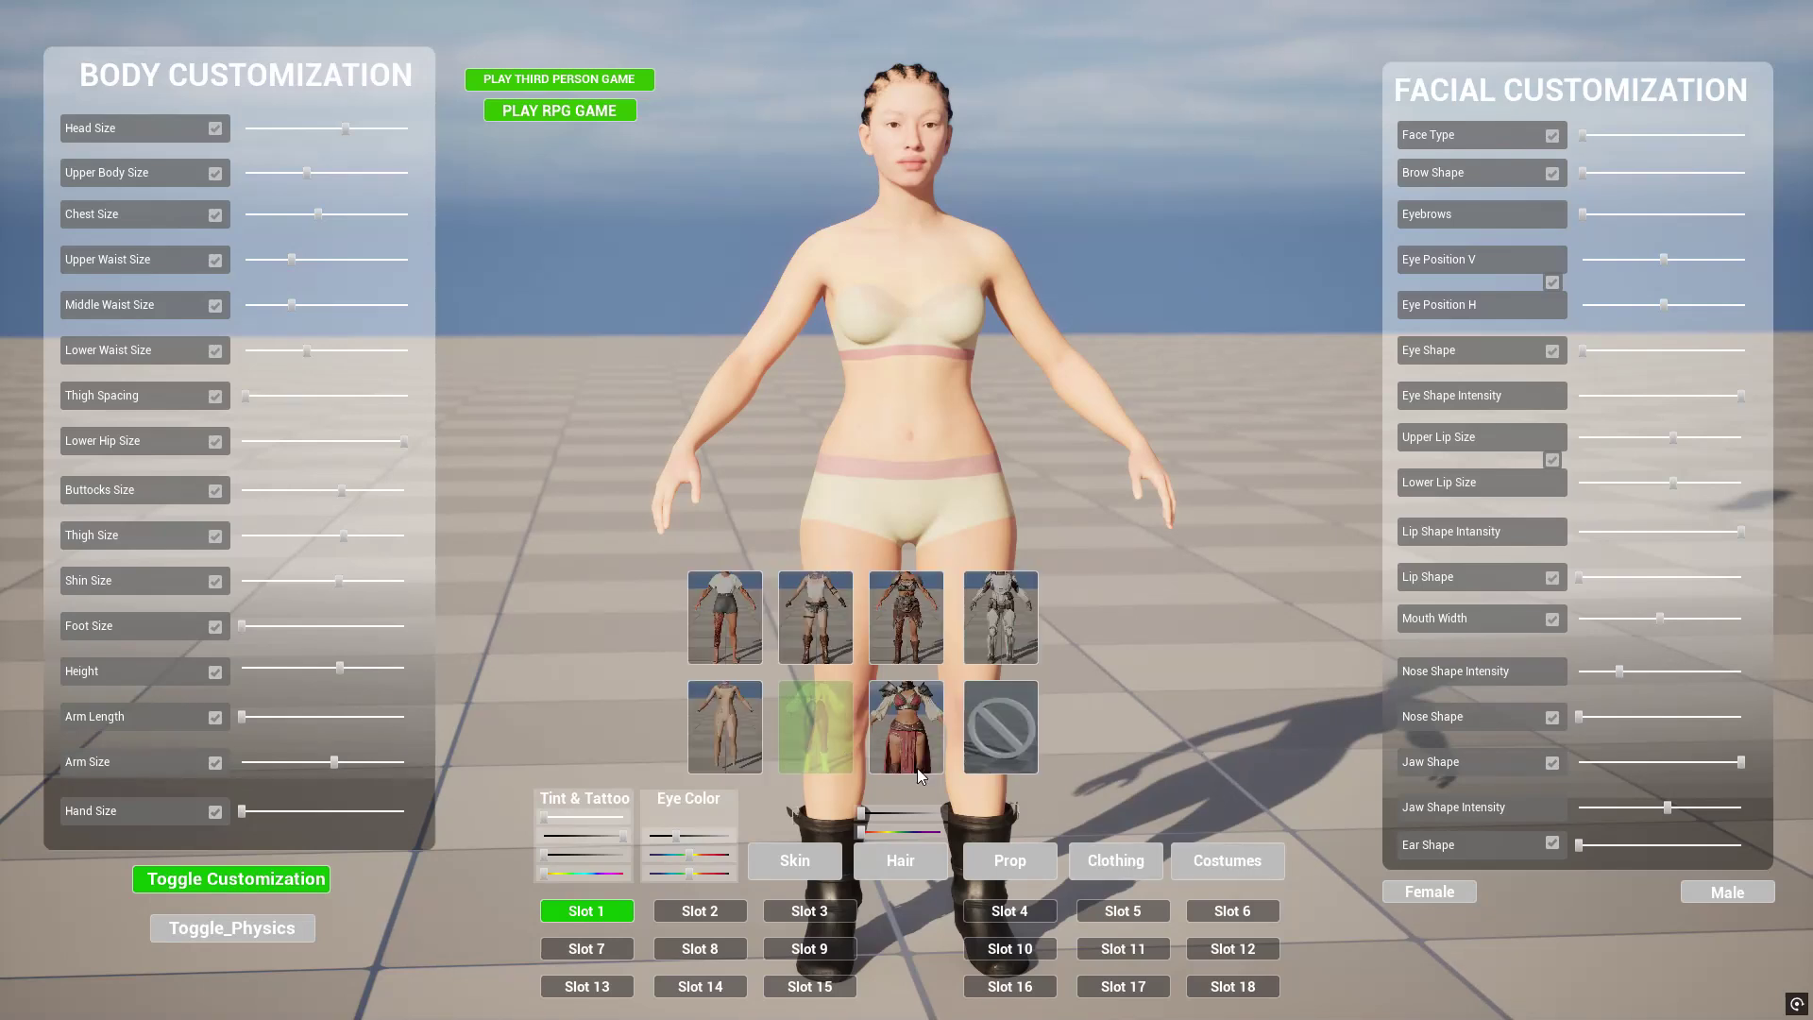
click(824, 719)
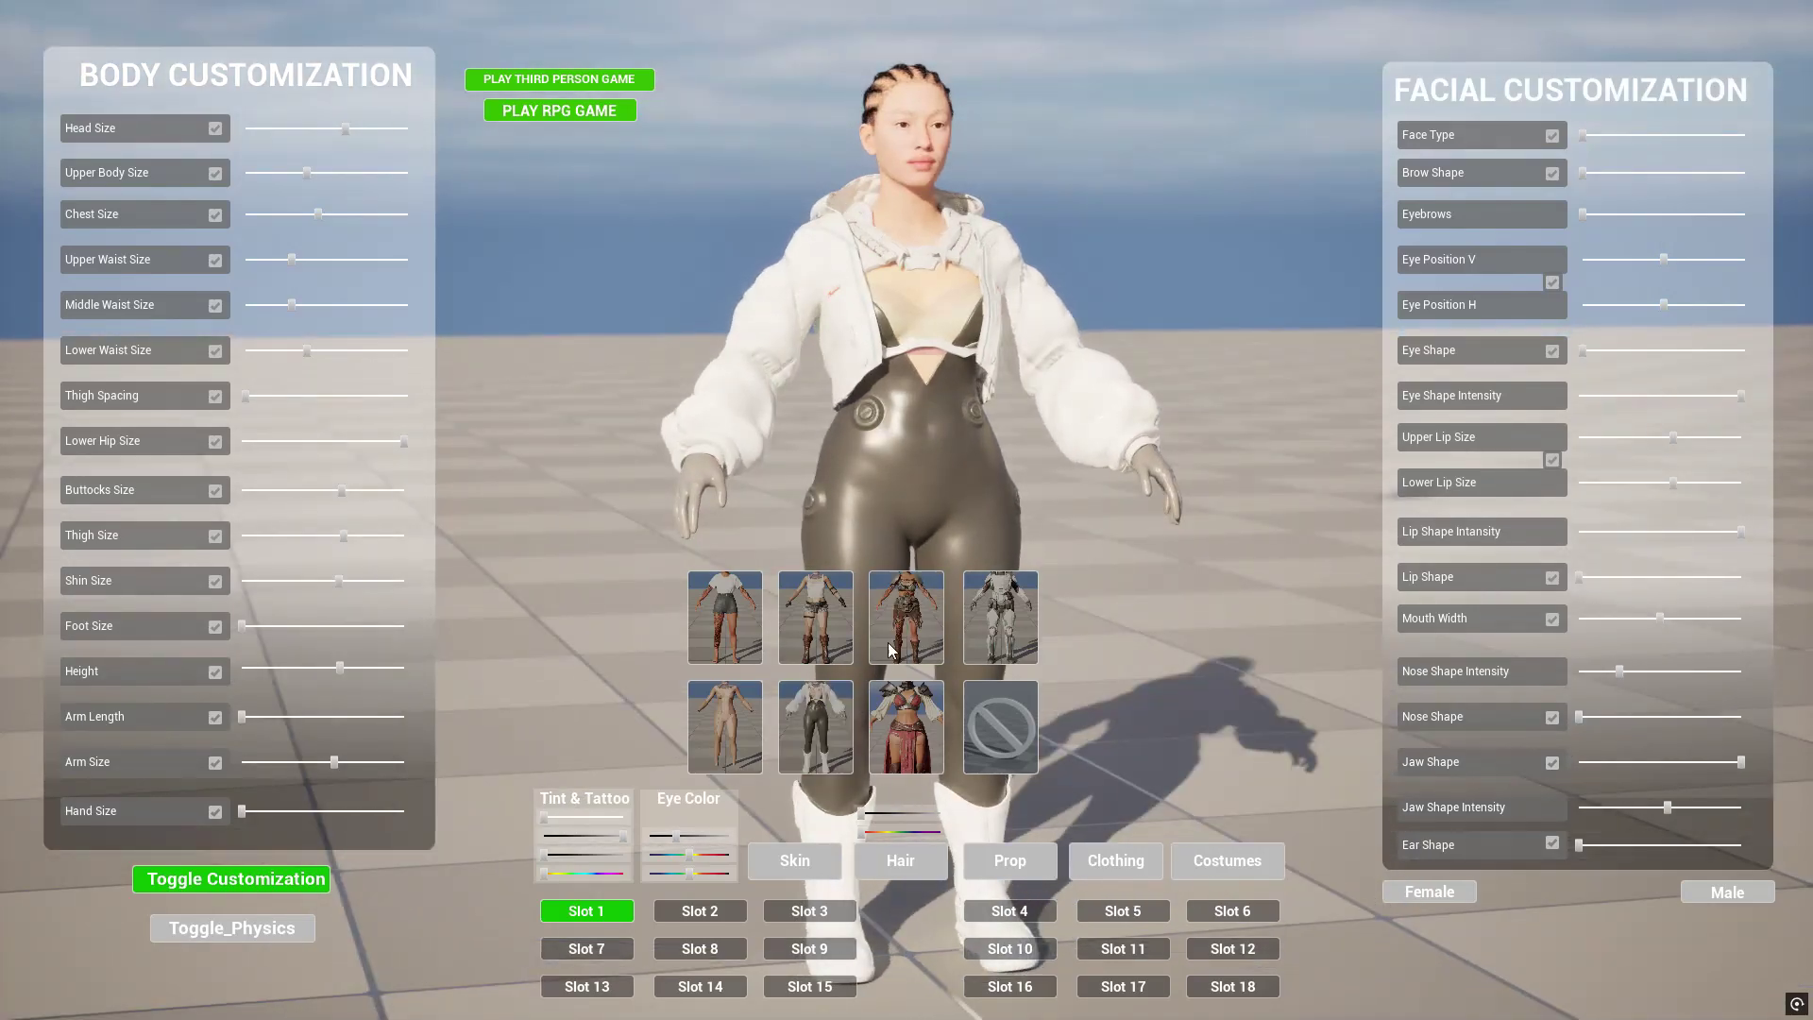
click(933, 624)
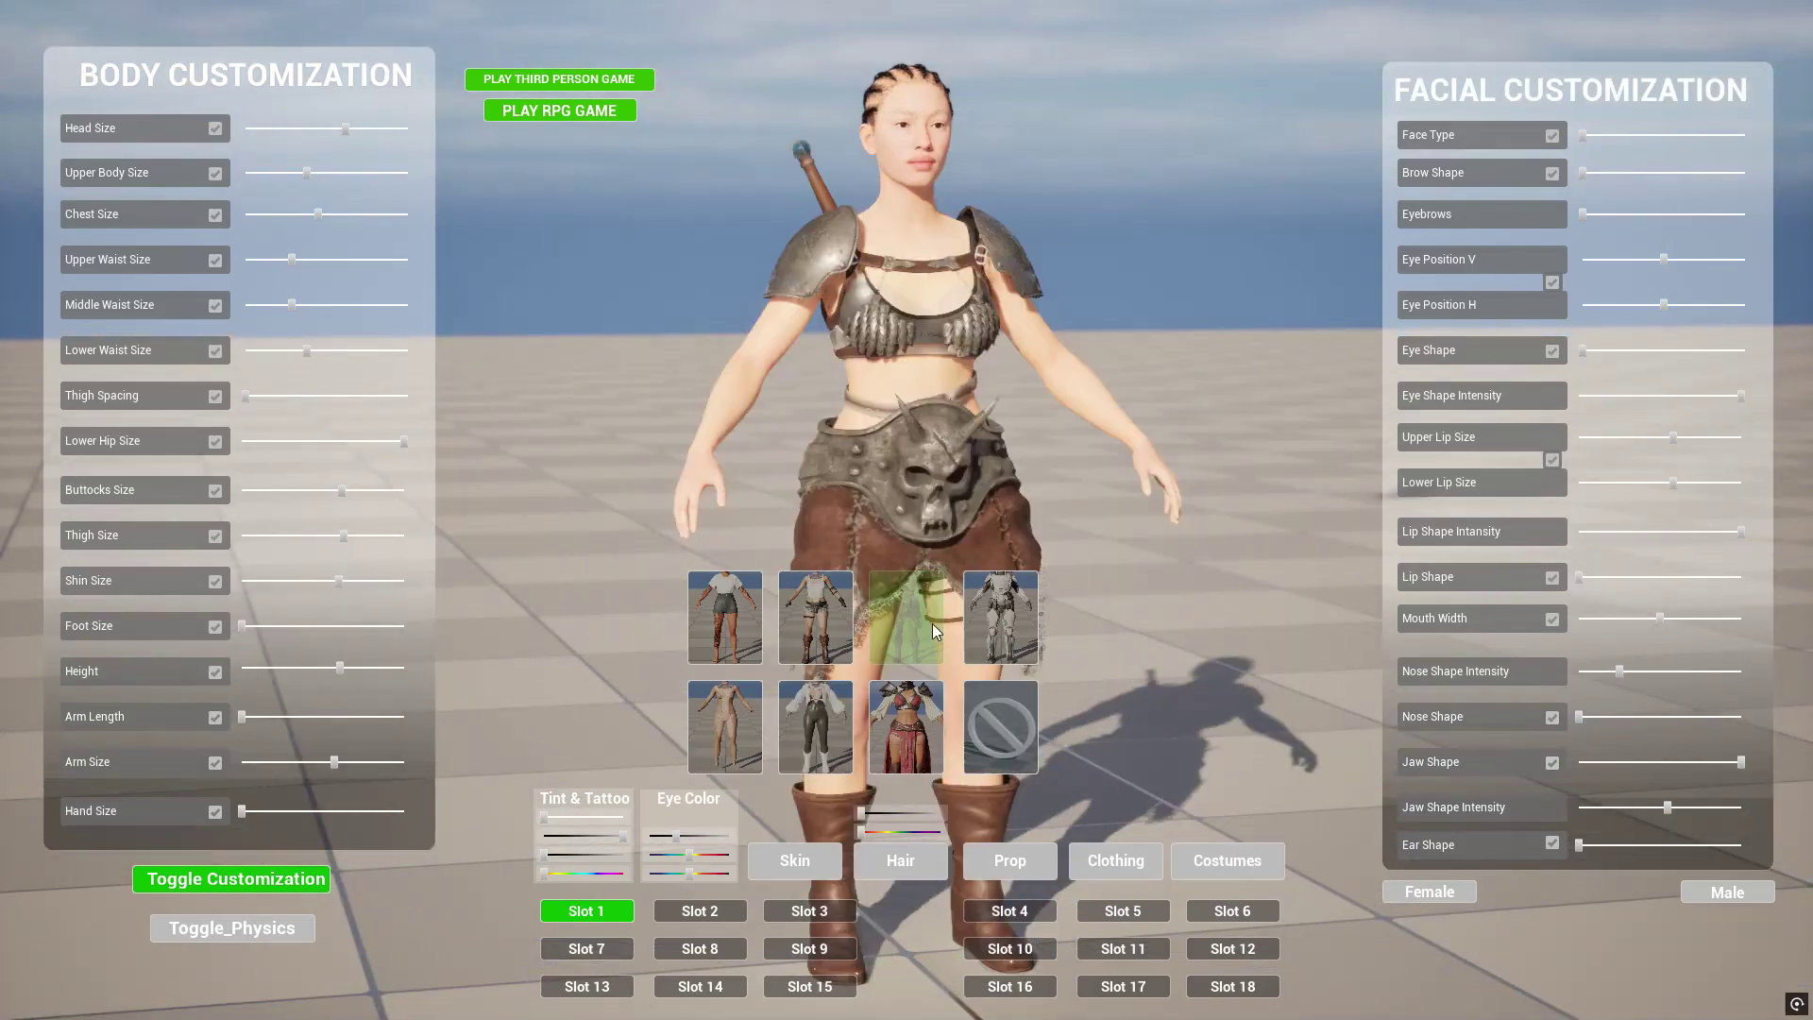
click(977, 599)
click(811, 605)
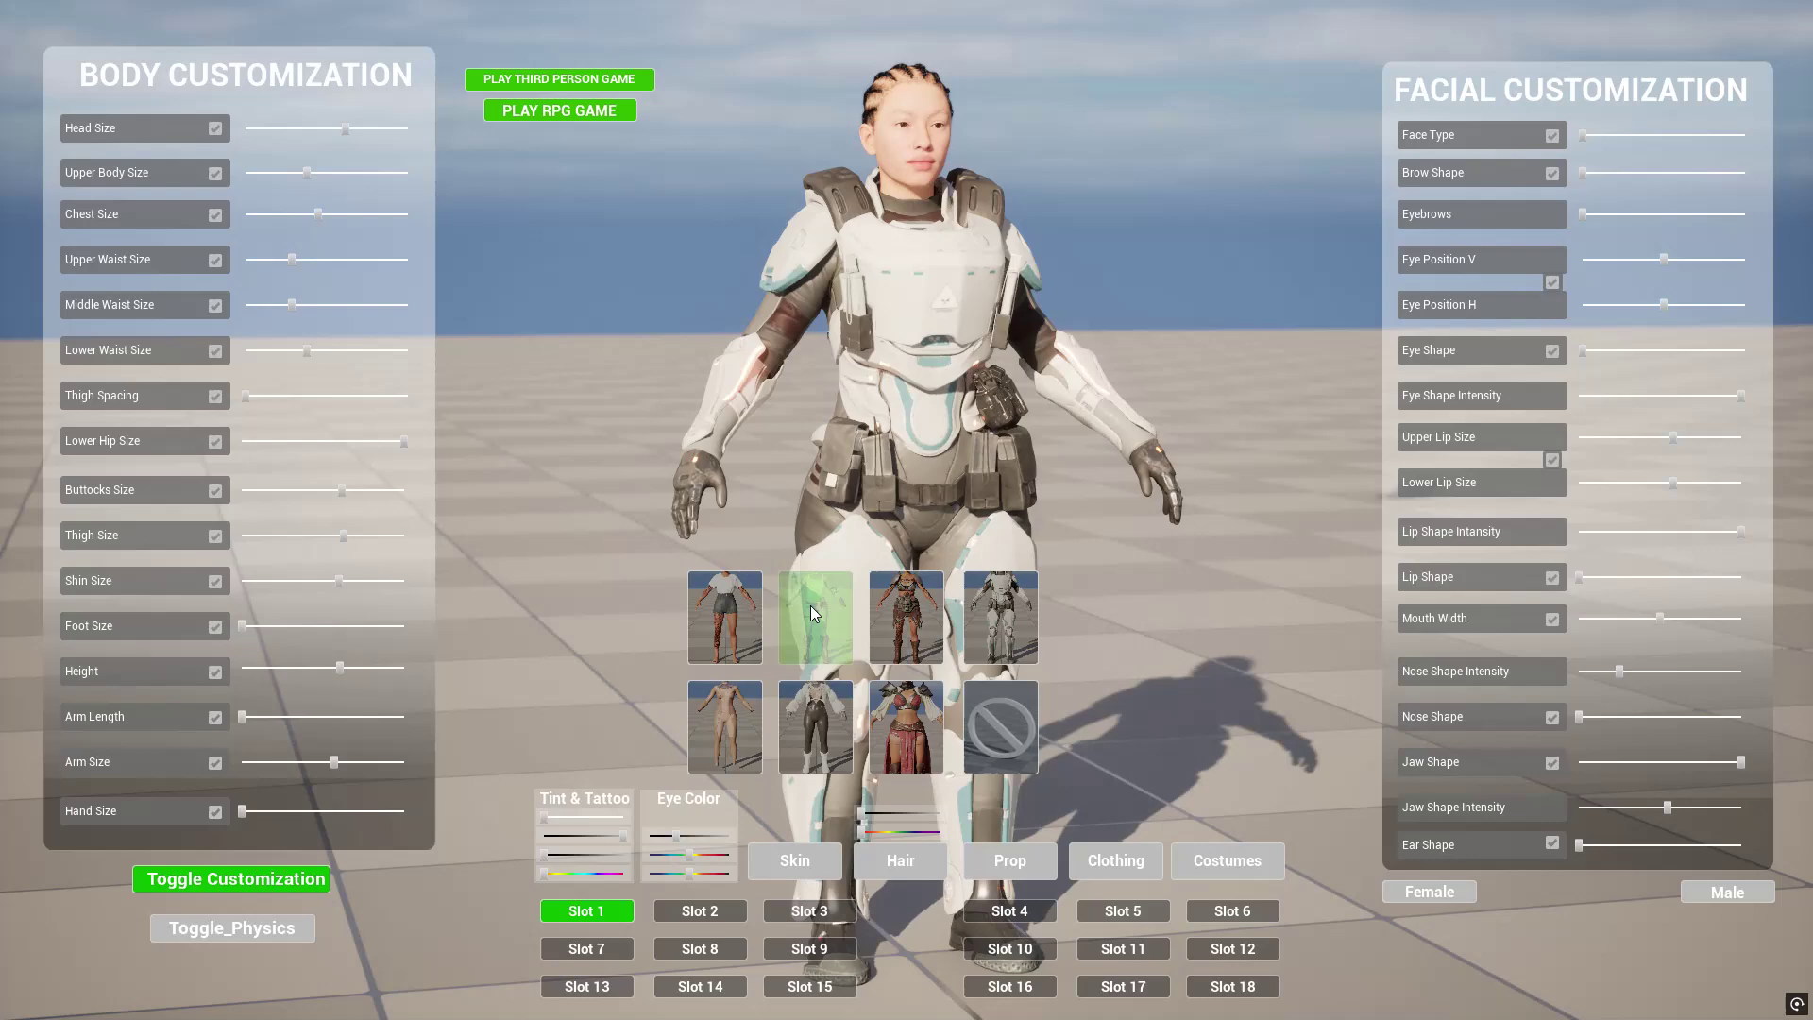
click(712, 614)
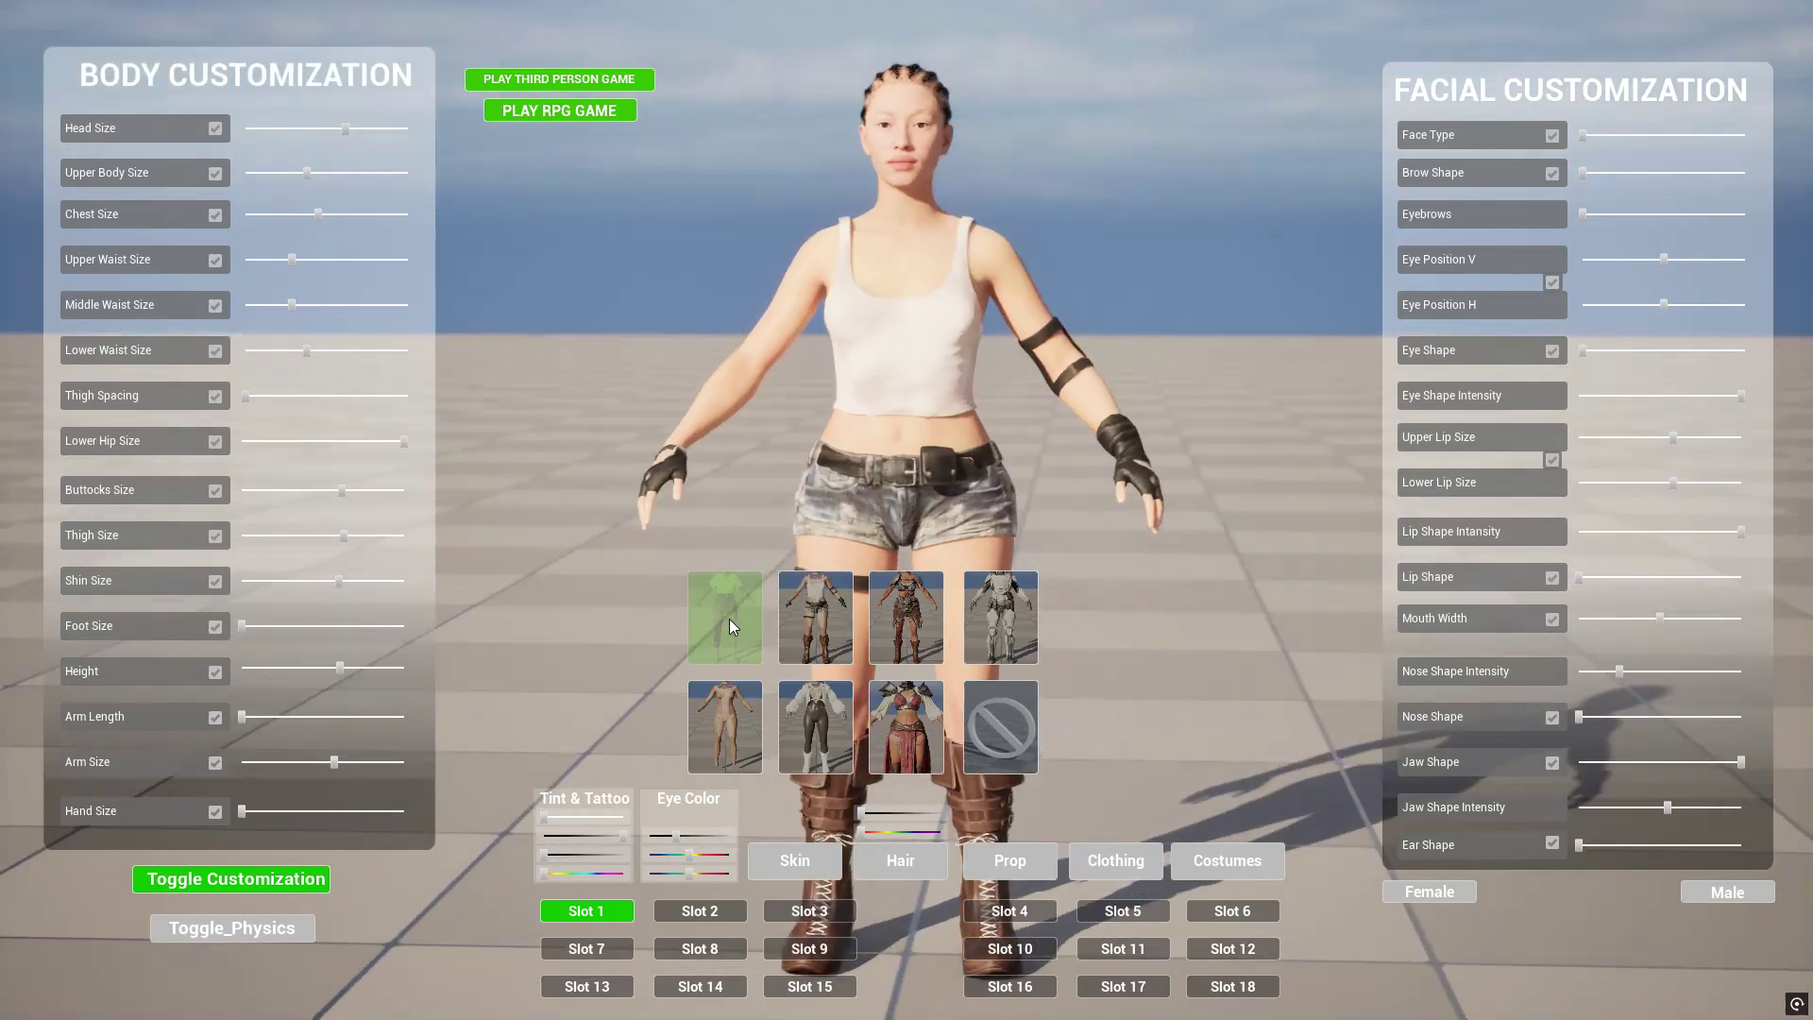
click(931, 625)
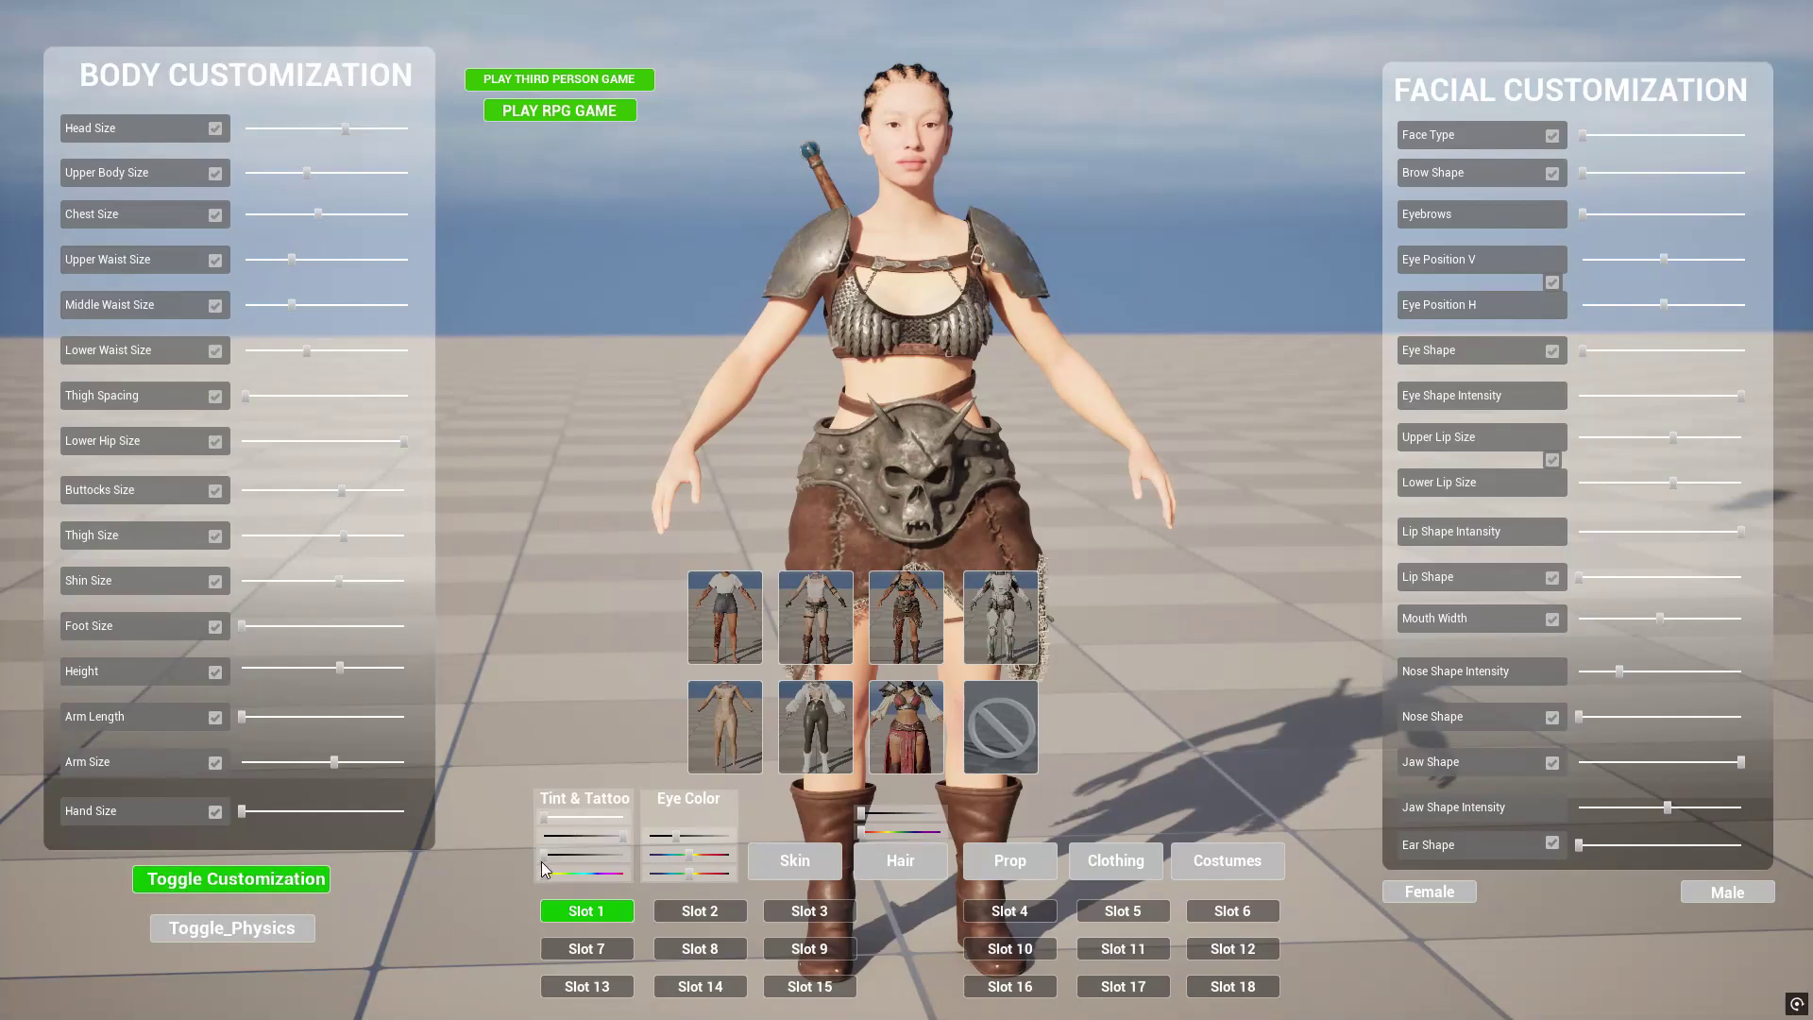
Step: Compare several skin presets on the armored character and settle on skin 6
mouse_move(544, 855)
mouse_down()
mouse_move(602, 874)
mouse_move(529, 872)
mouse_move(540, 856)
mouse_move(625, 856)
mouse_move(514, 855)
mouse_move(605, 817)
mouse_move(542, 827)
mouse_up()
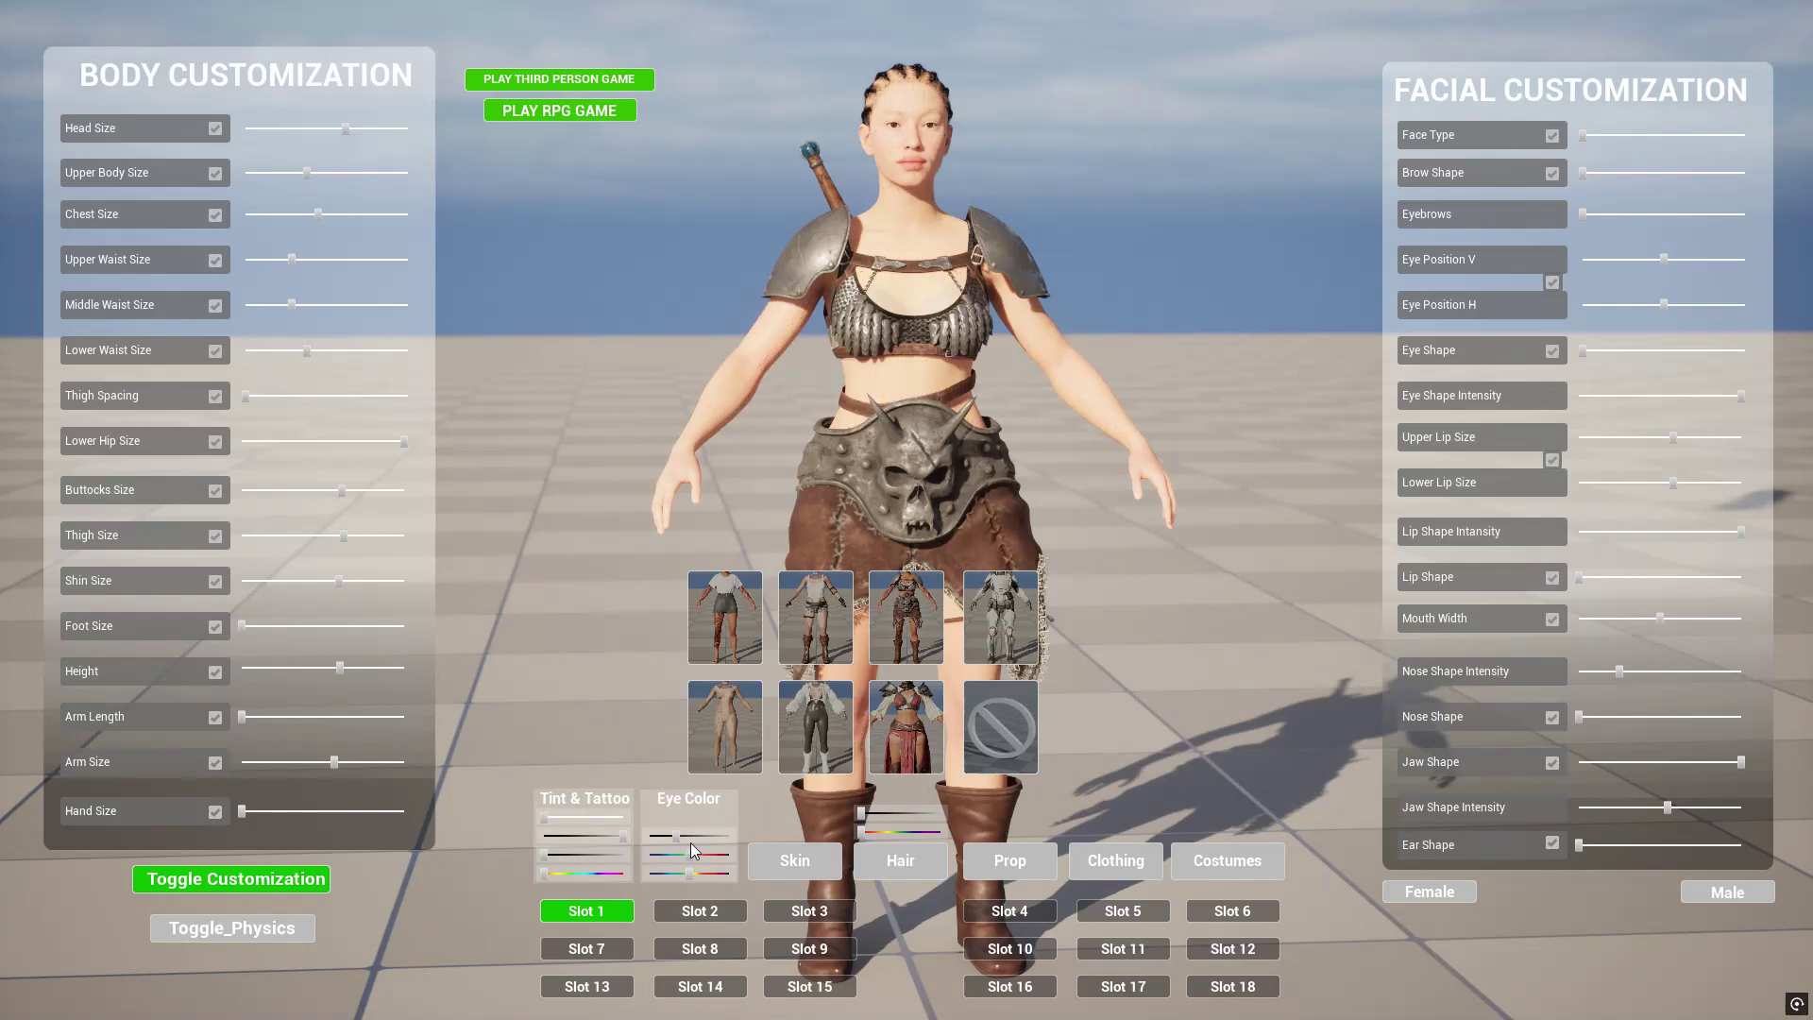
click(796, 857)
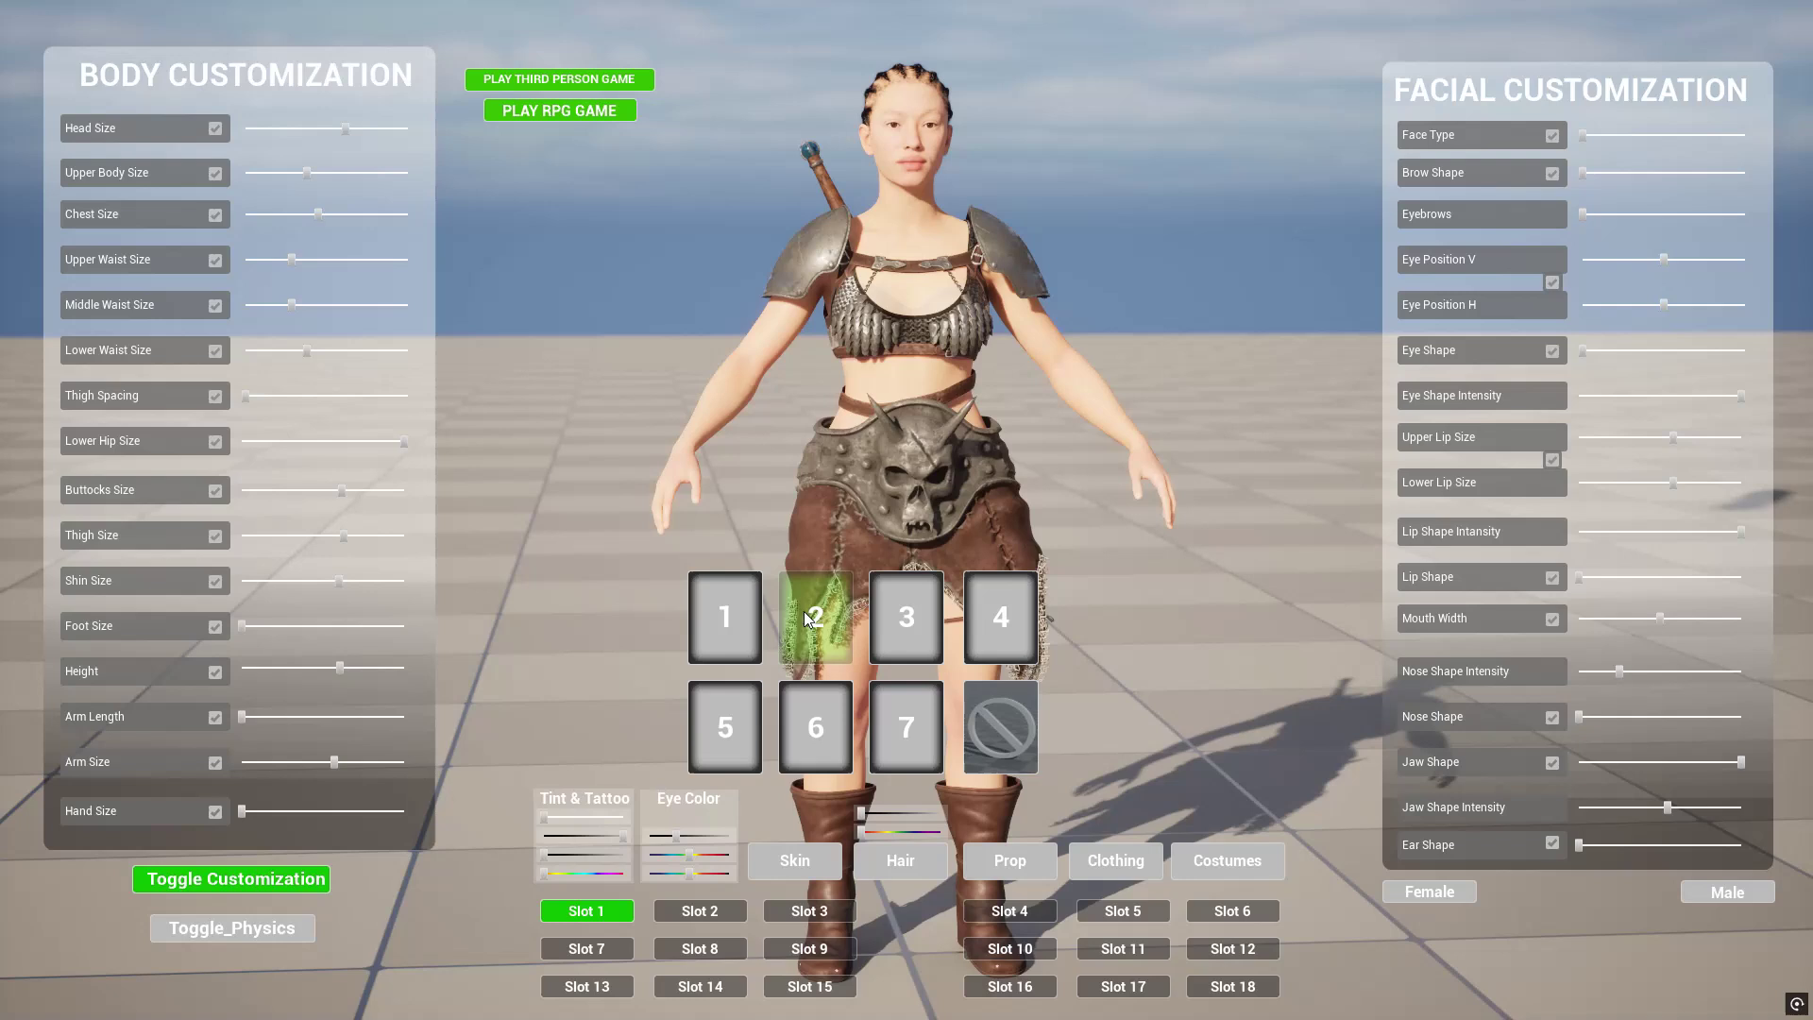
click(893, 621)
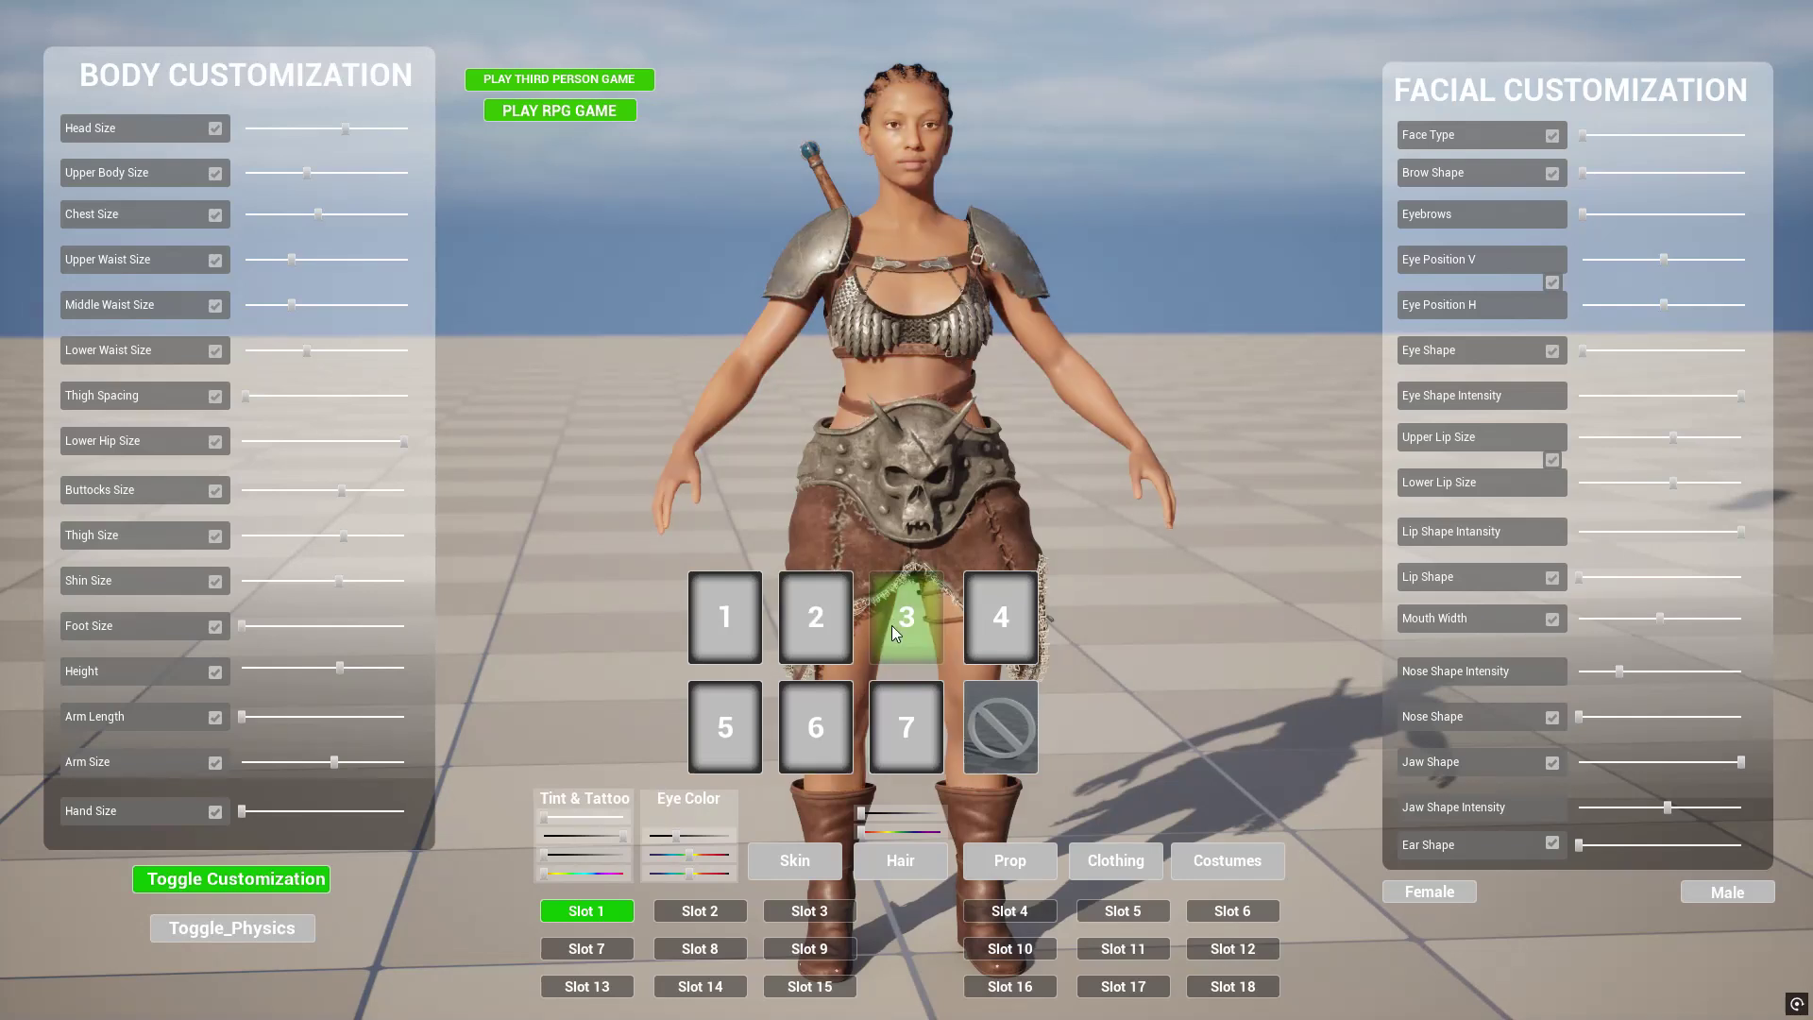
click(1005, 643)
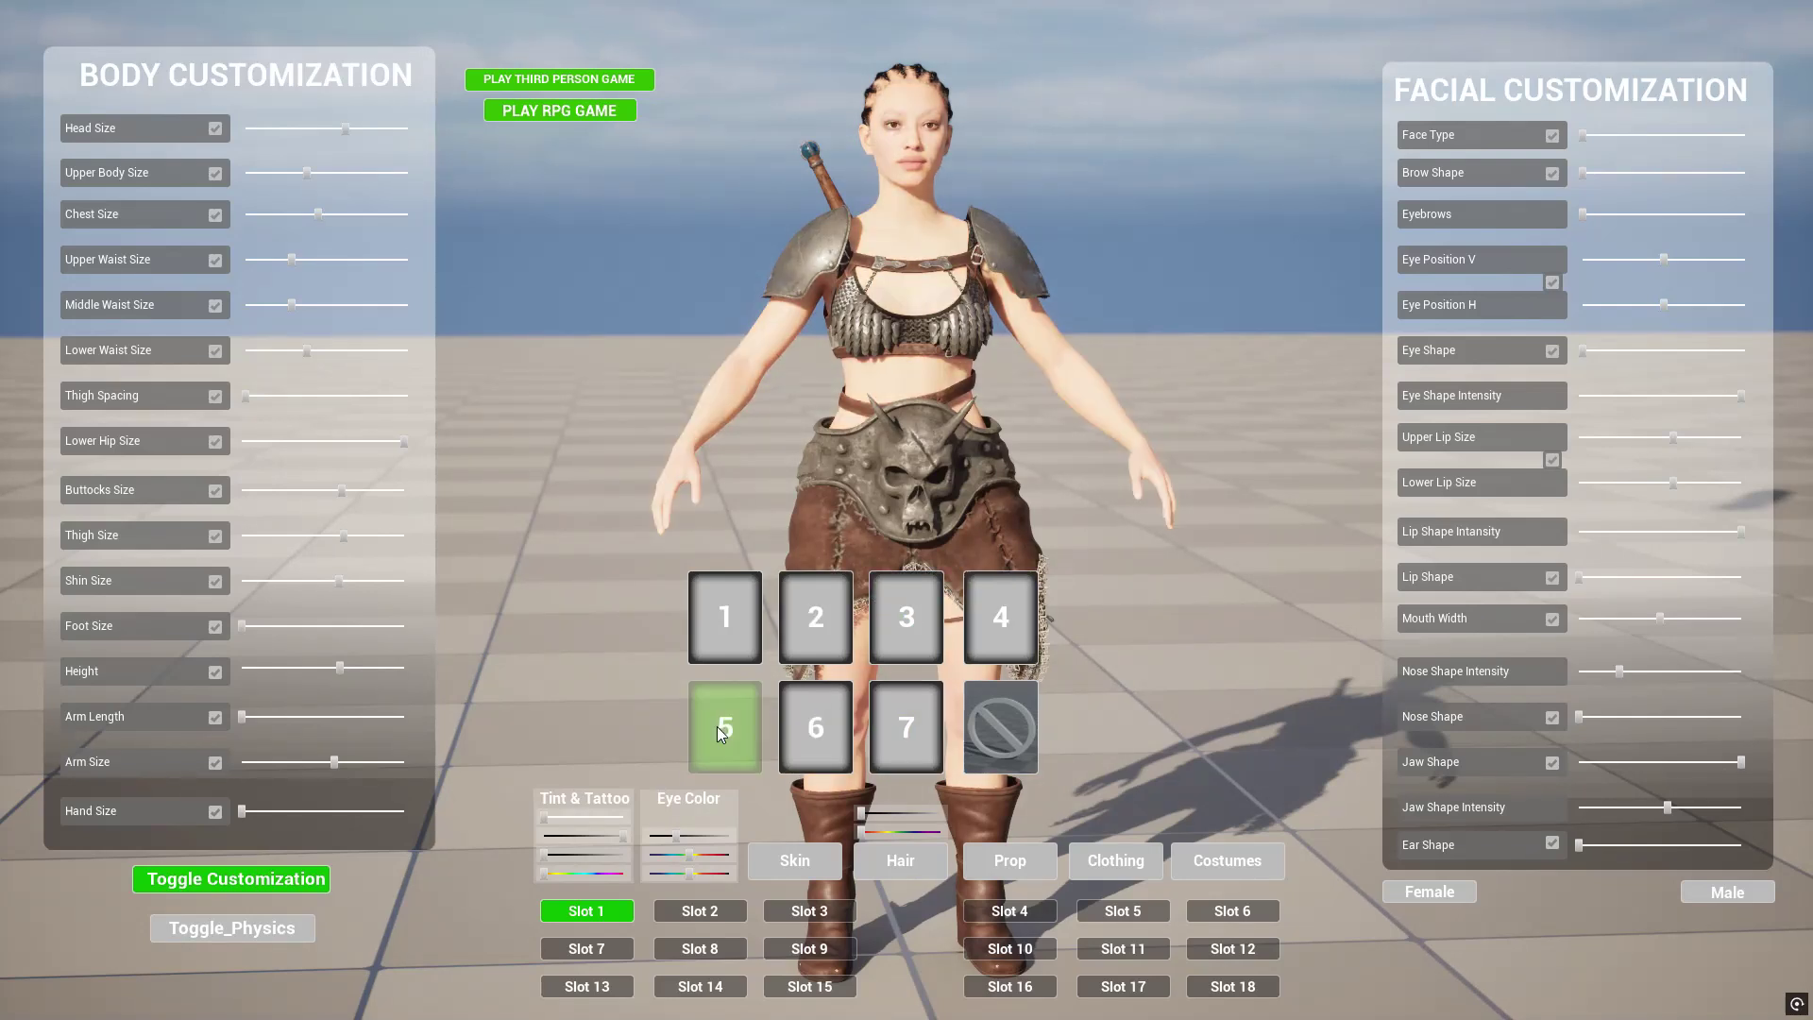
click(800, 726)
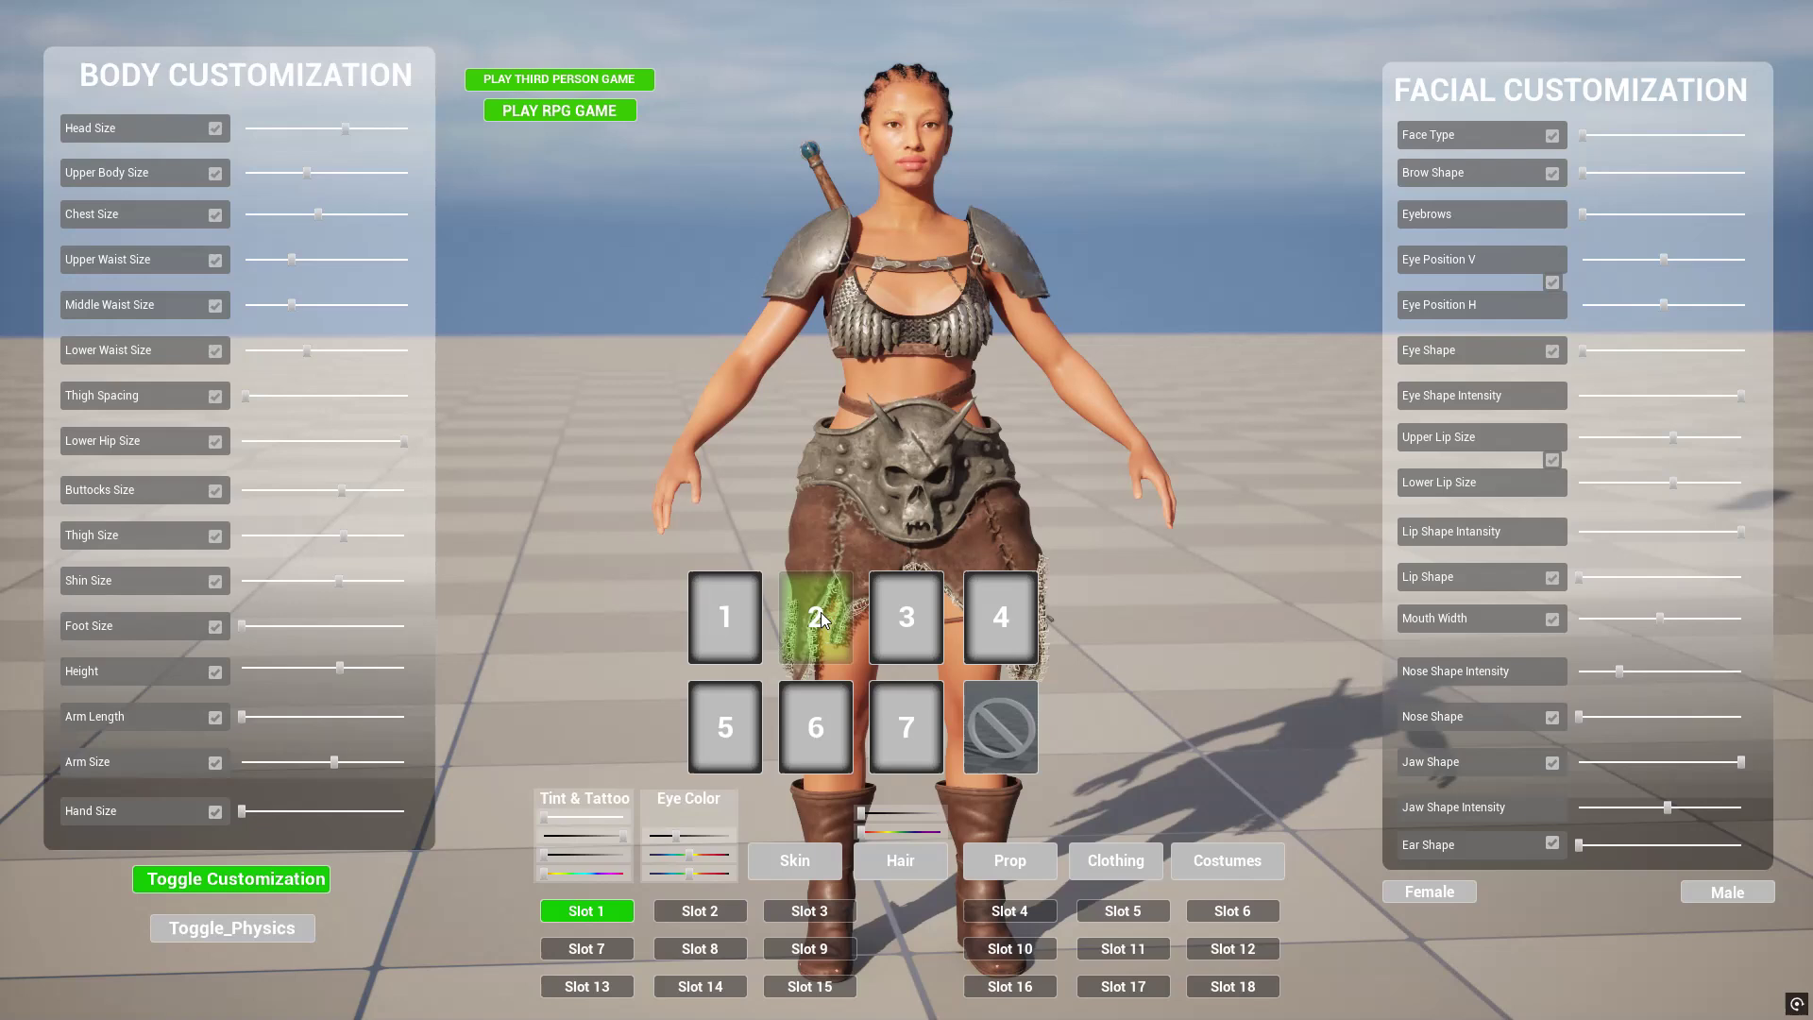
click(820, 613)
click(896, 626)
click(818, 722)
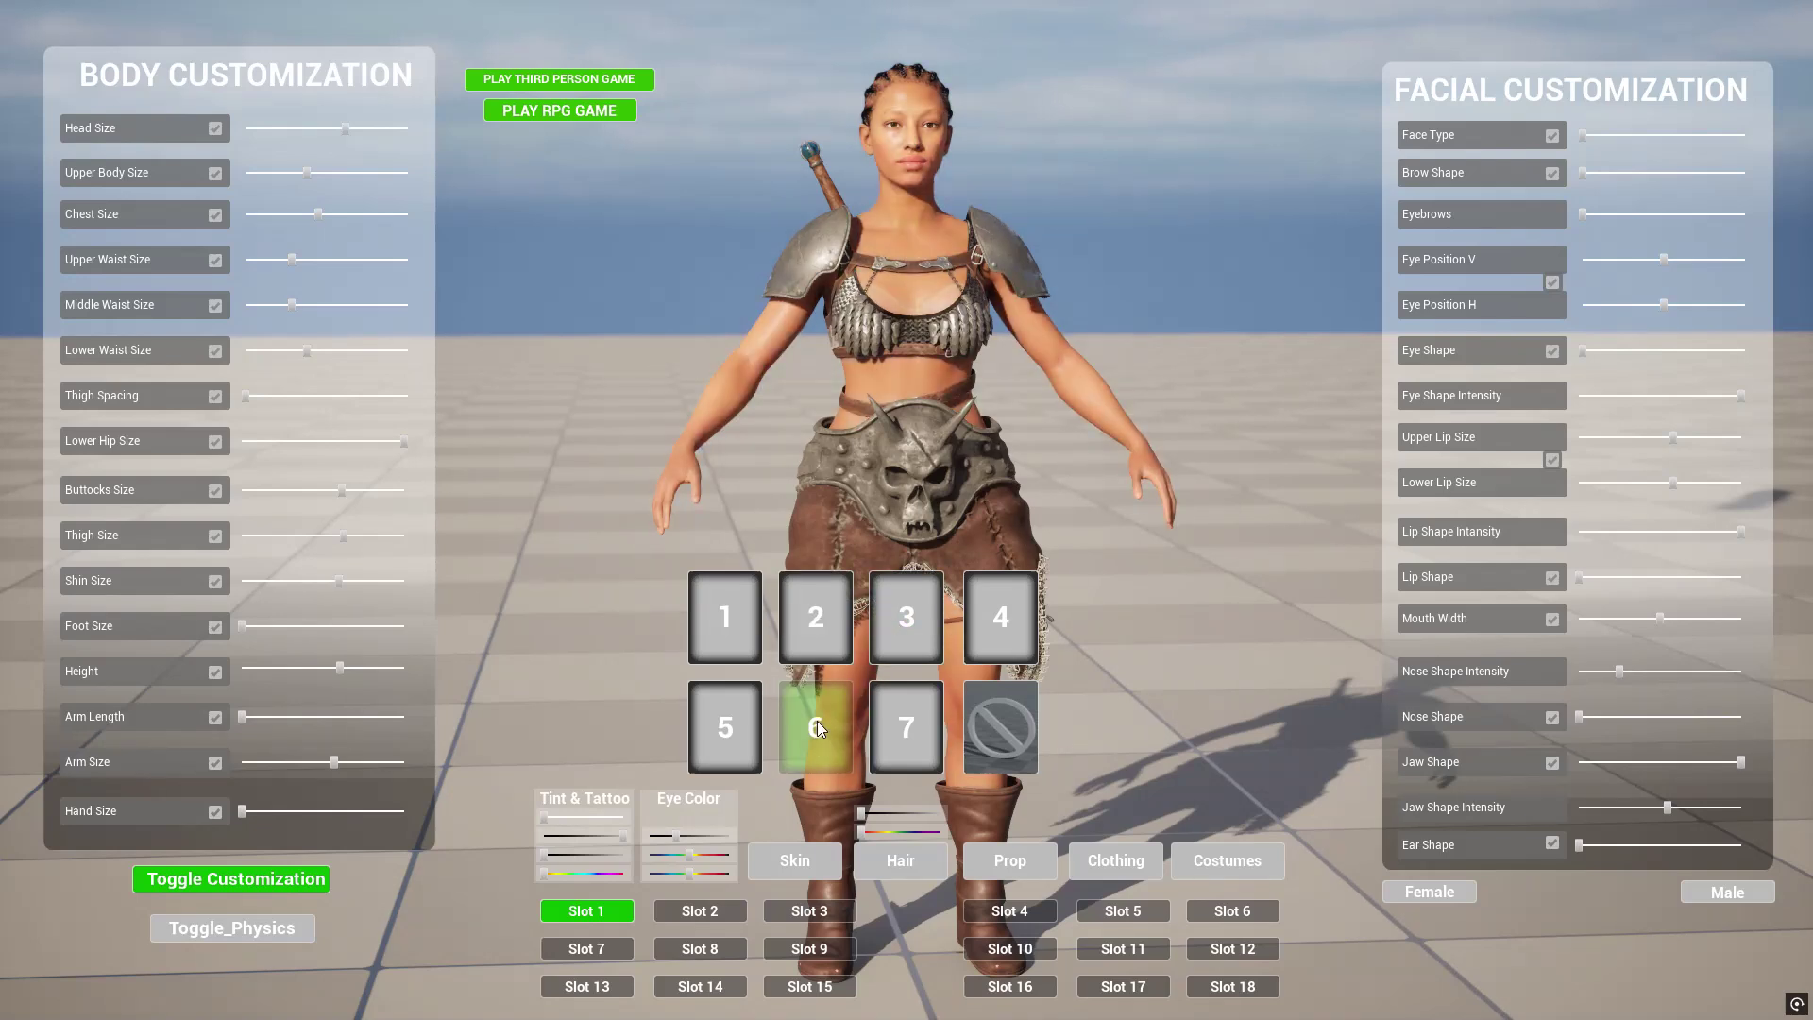
Step: Compare hairstyles 2, 3 and 4, settle on hairstyle 3 and recolor the hair yellow-blond
click(899, 861)
click(809, 619)
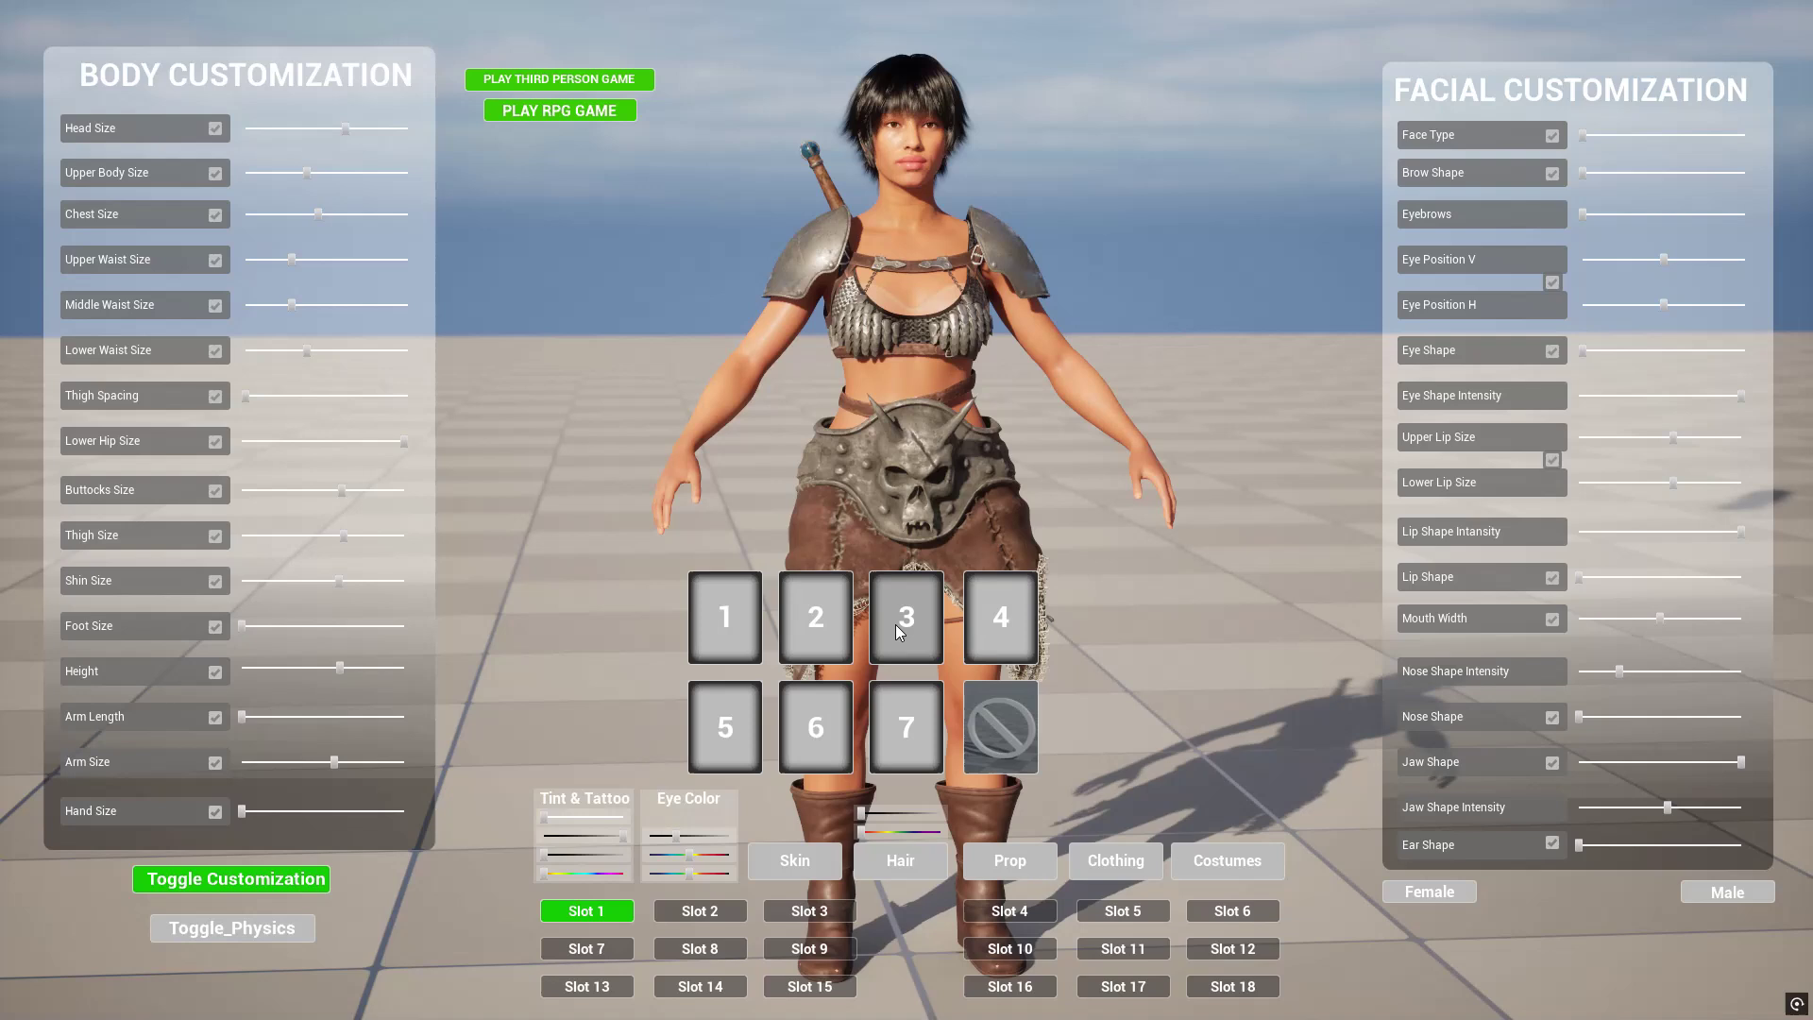
click(895, 625)
click(984, 620)
click(894, 633)
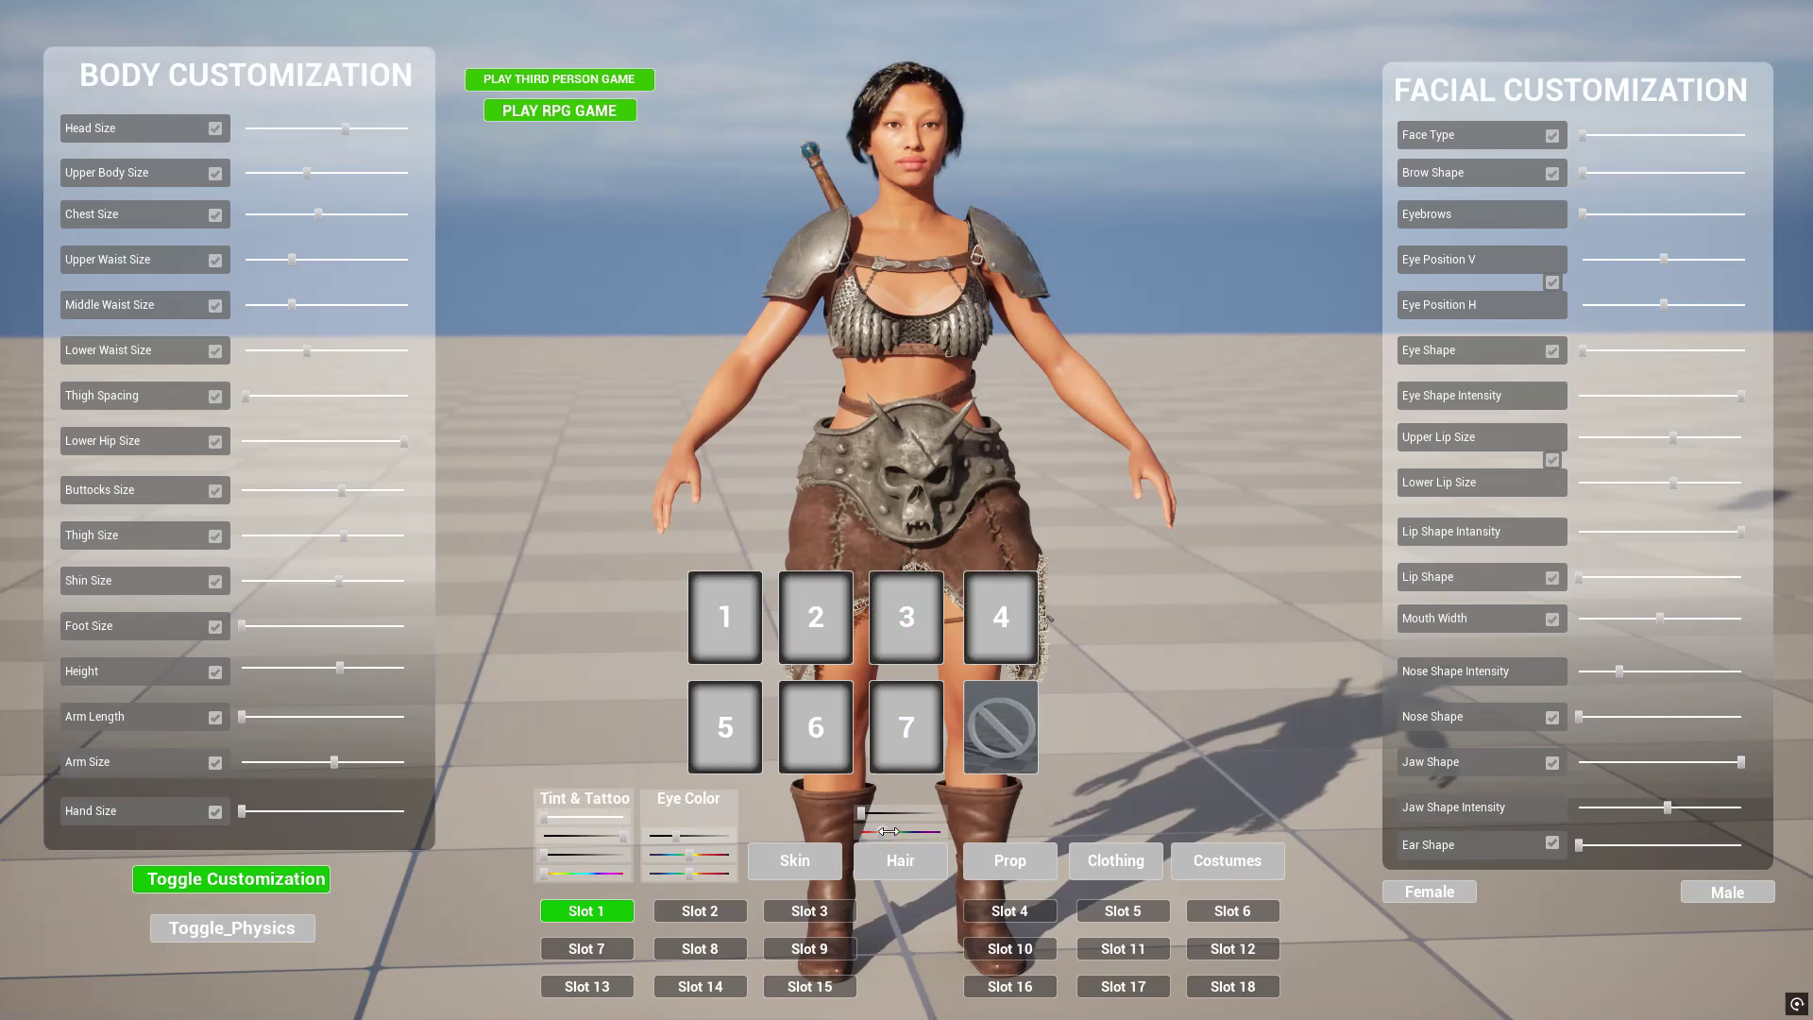
mouse_move(870, 816)
mouse_down()
mouse_move(957, 819)
mouse_move(862, 834)
mouse_move(883, 834)
mouse_up()
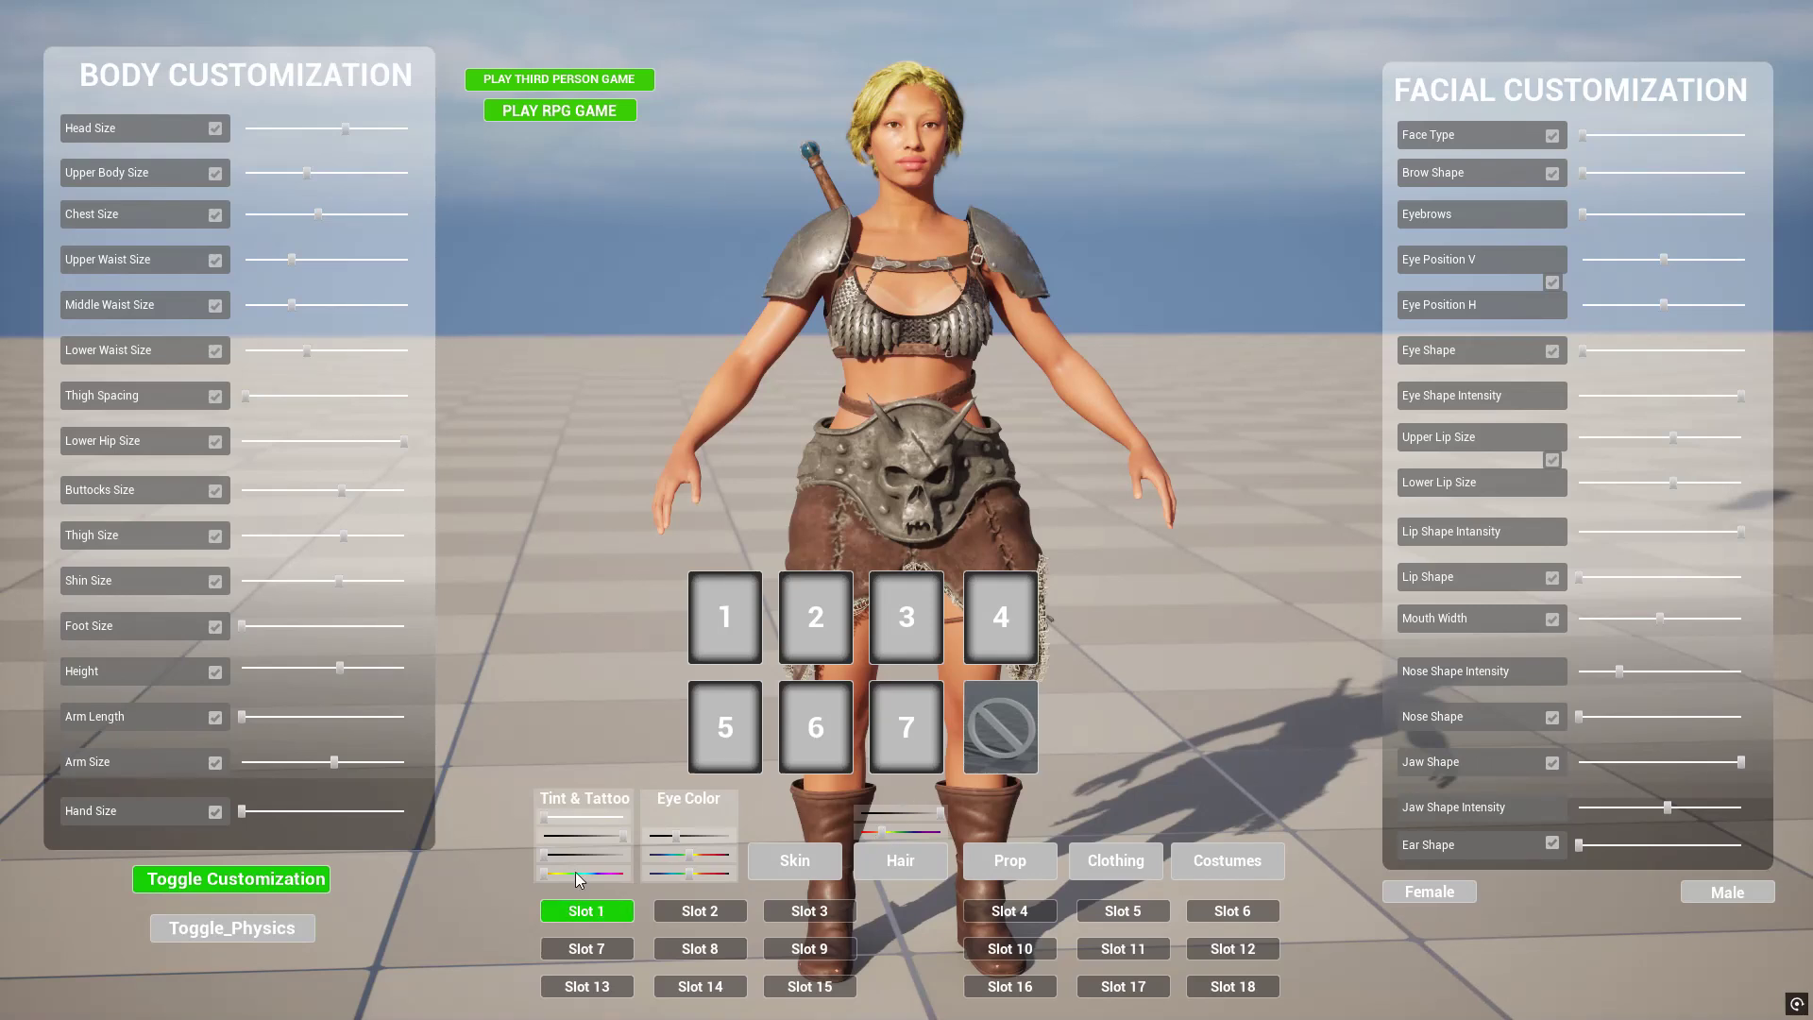
Step: Try different intensity and hue values for the character's skin tint
drag(551, 873, 597, 873)
click(565, 855)
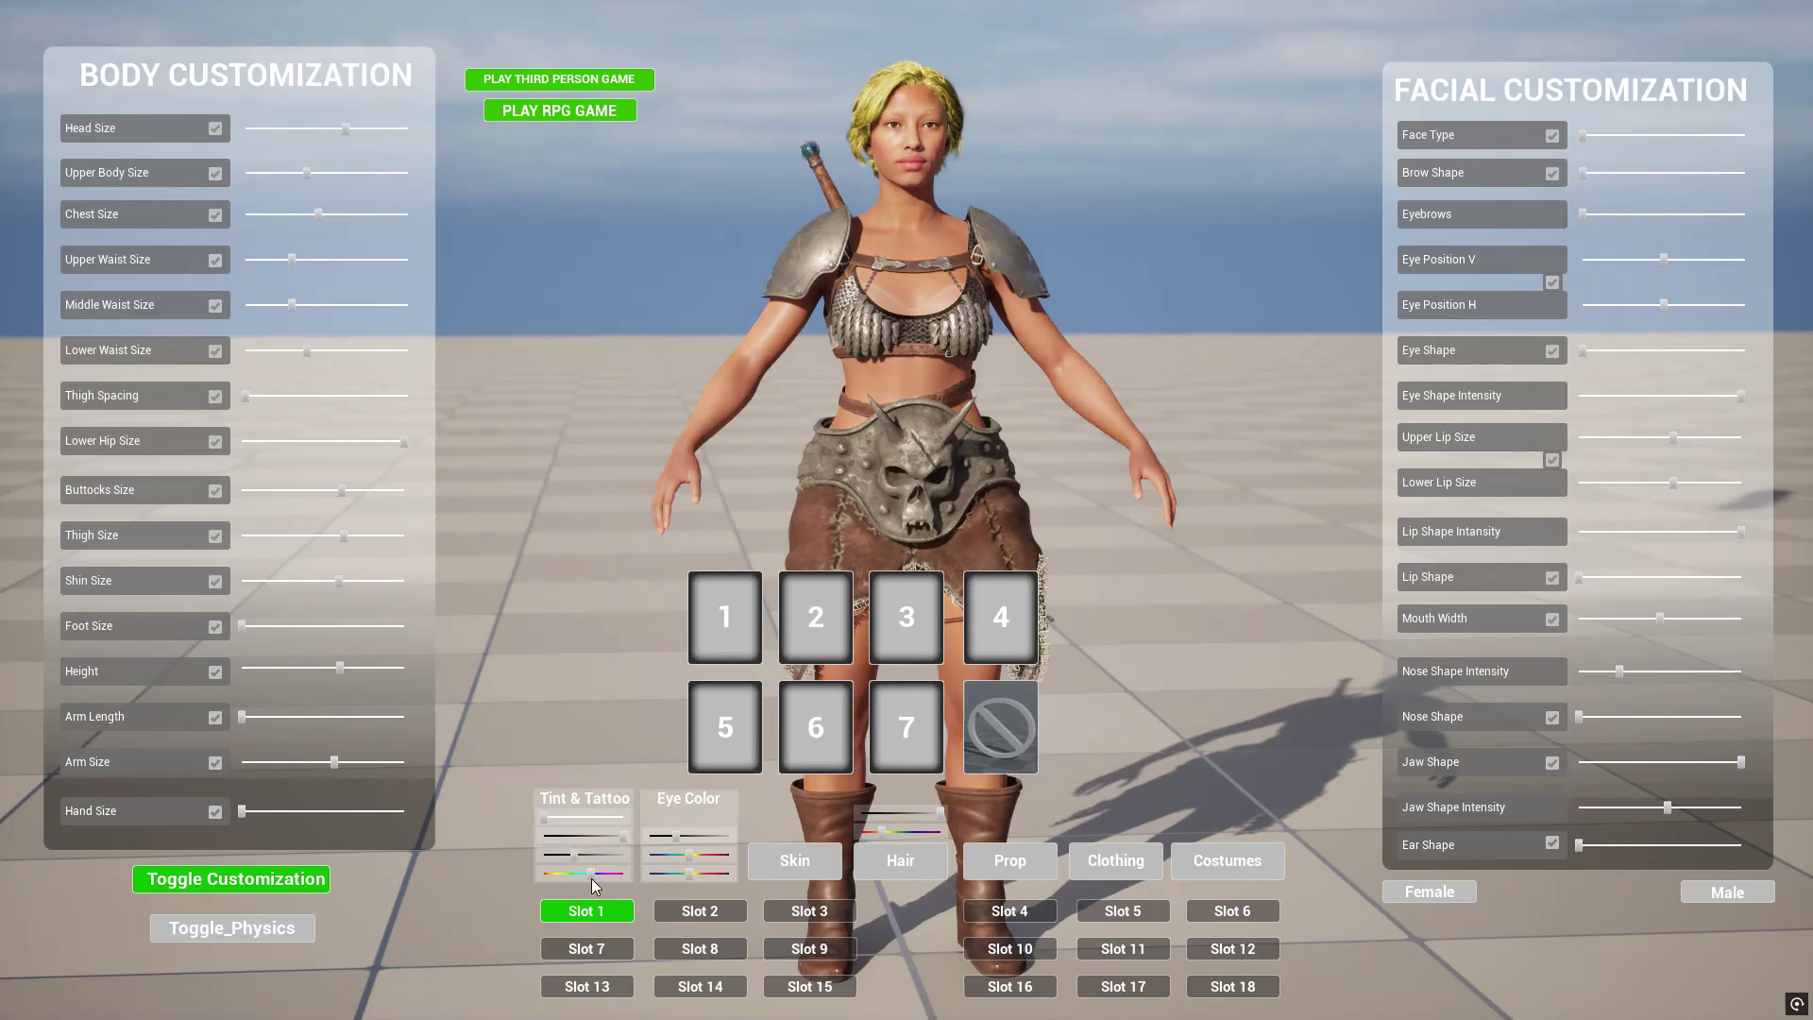
mouse_move(591, 880)
mouse_down()
mouse_move(576, 854)
mouse_move(515, 873)
mouse_move(560, 878)
mouse_up()
key(d)
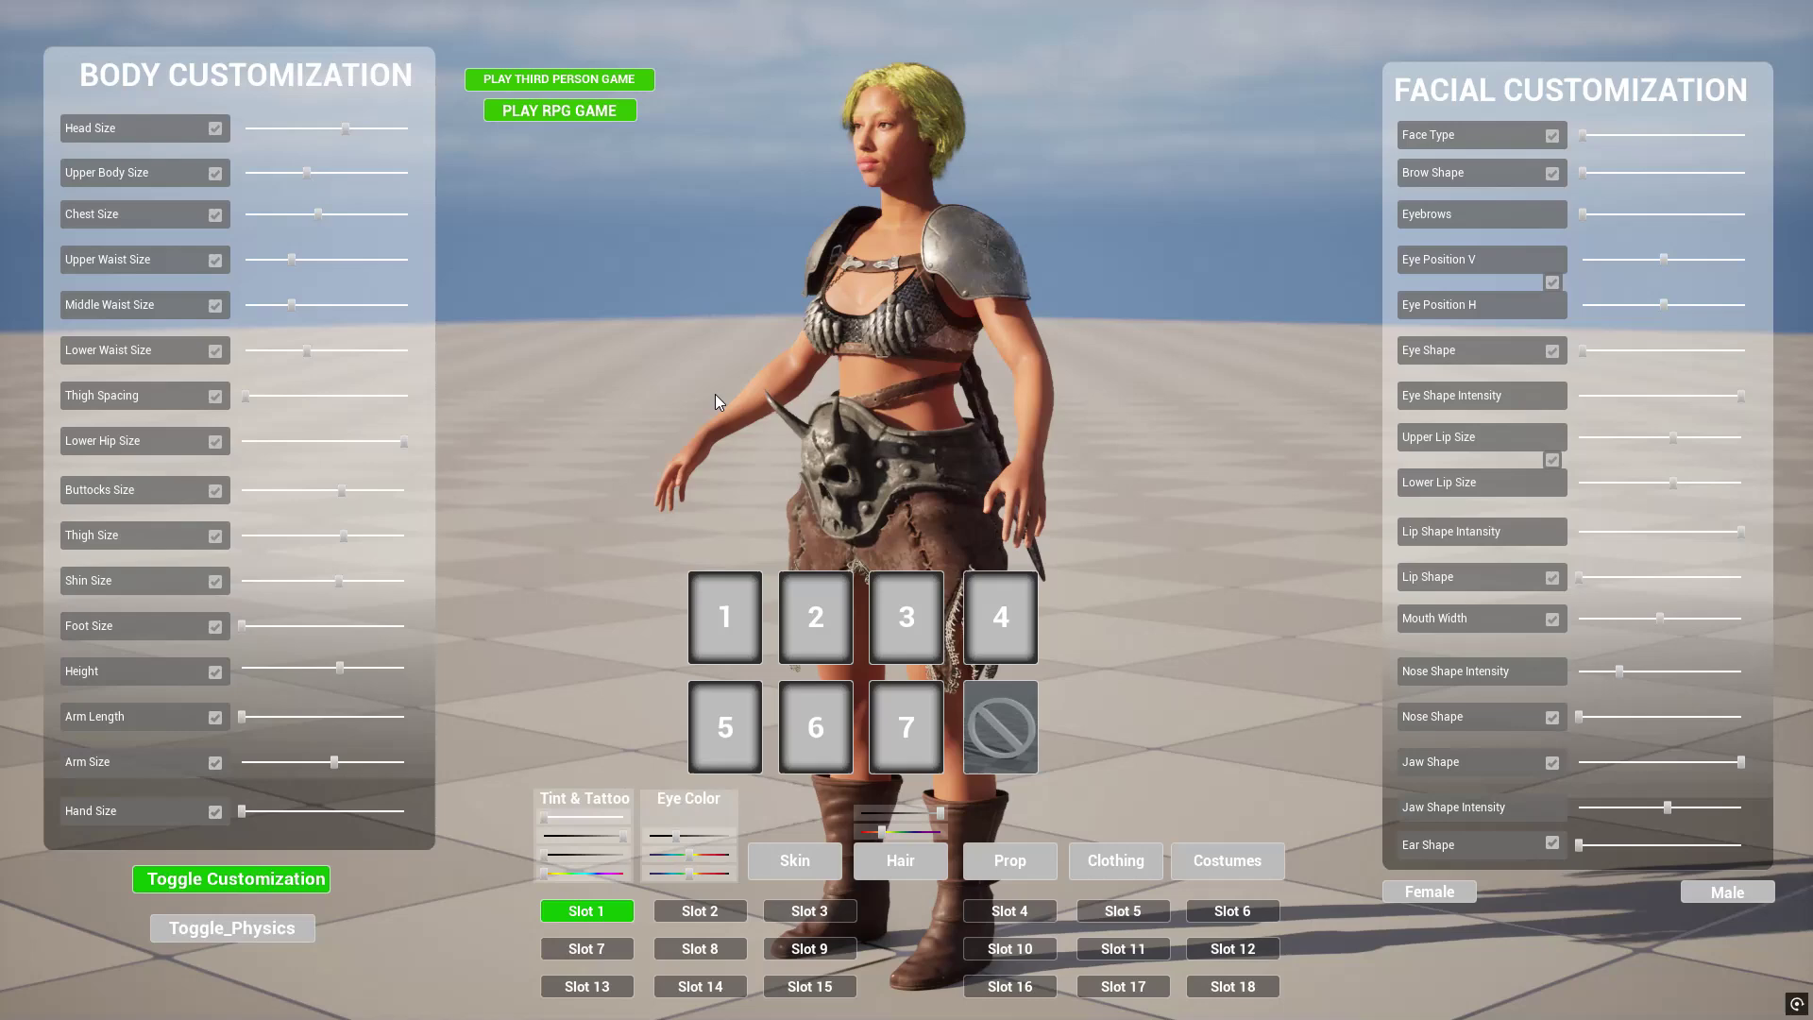
Step: Launch the third person game with the customized character, and test running and jumping in several directions
click(602, 81)
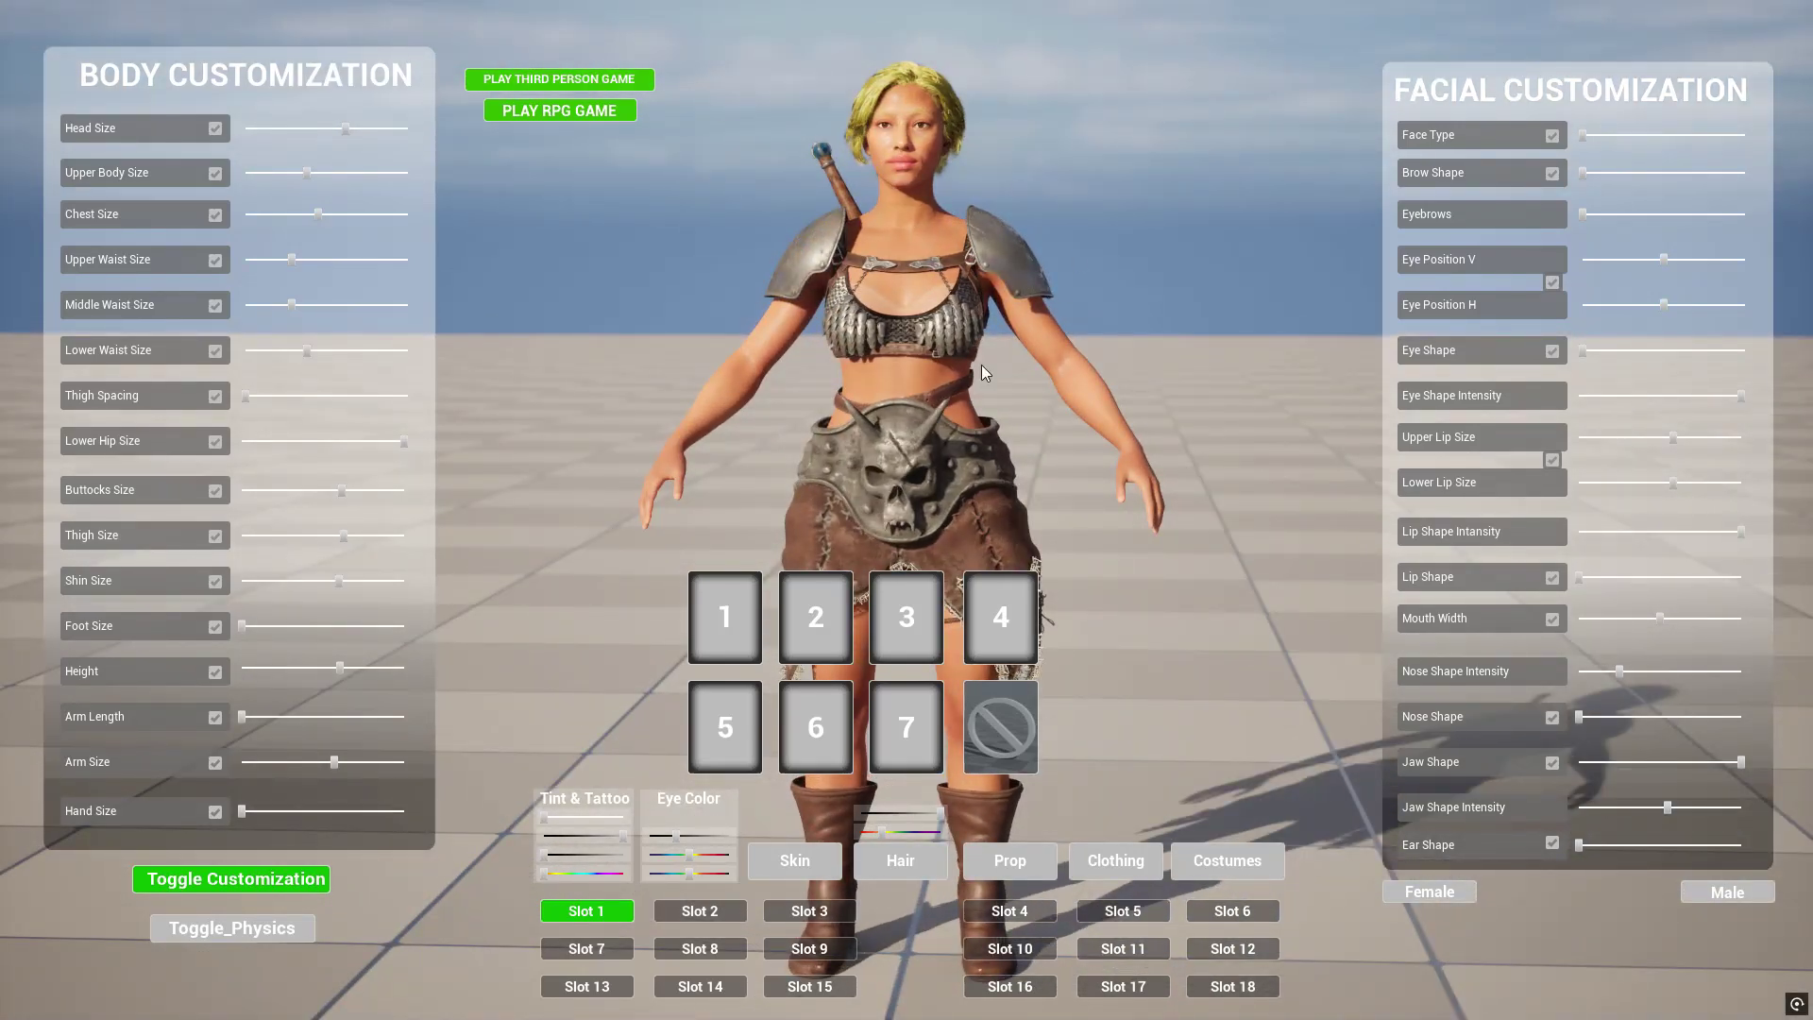
click(535, 80)
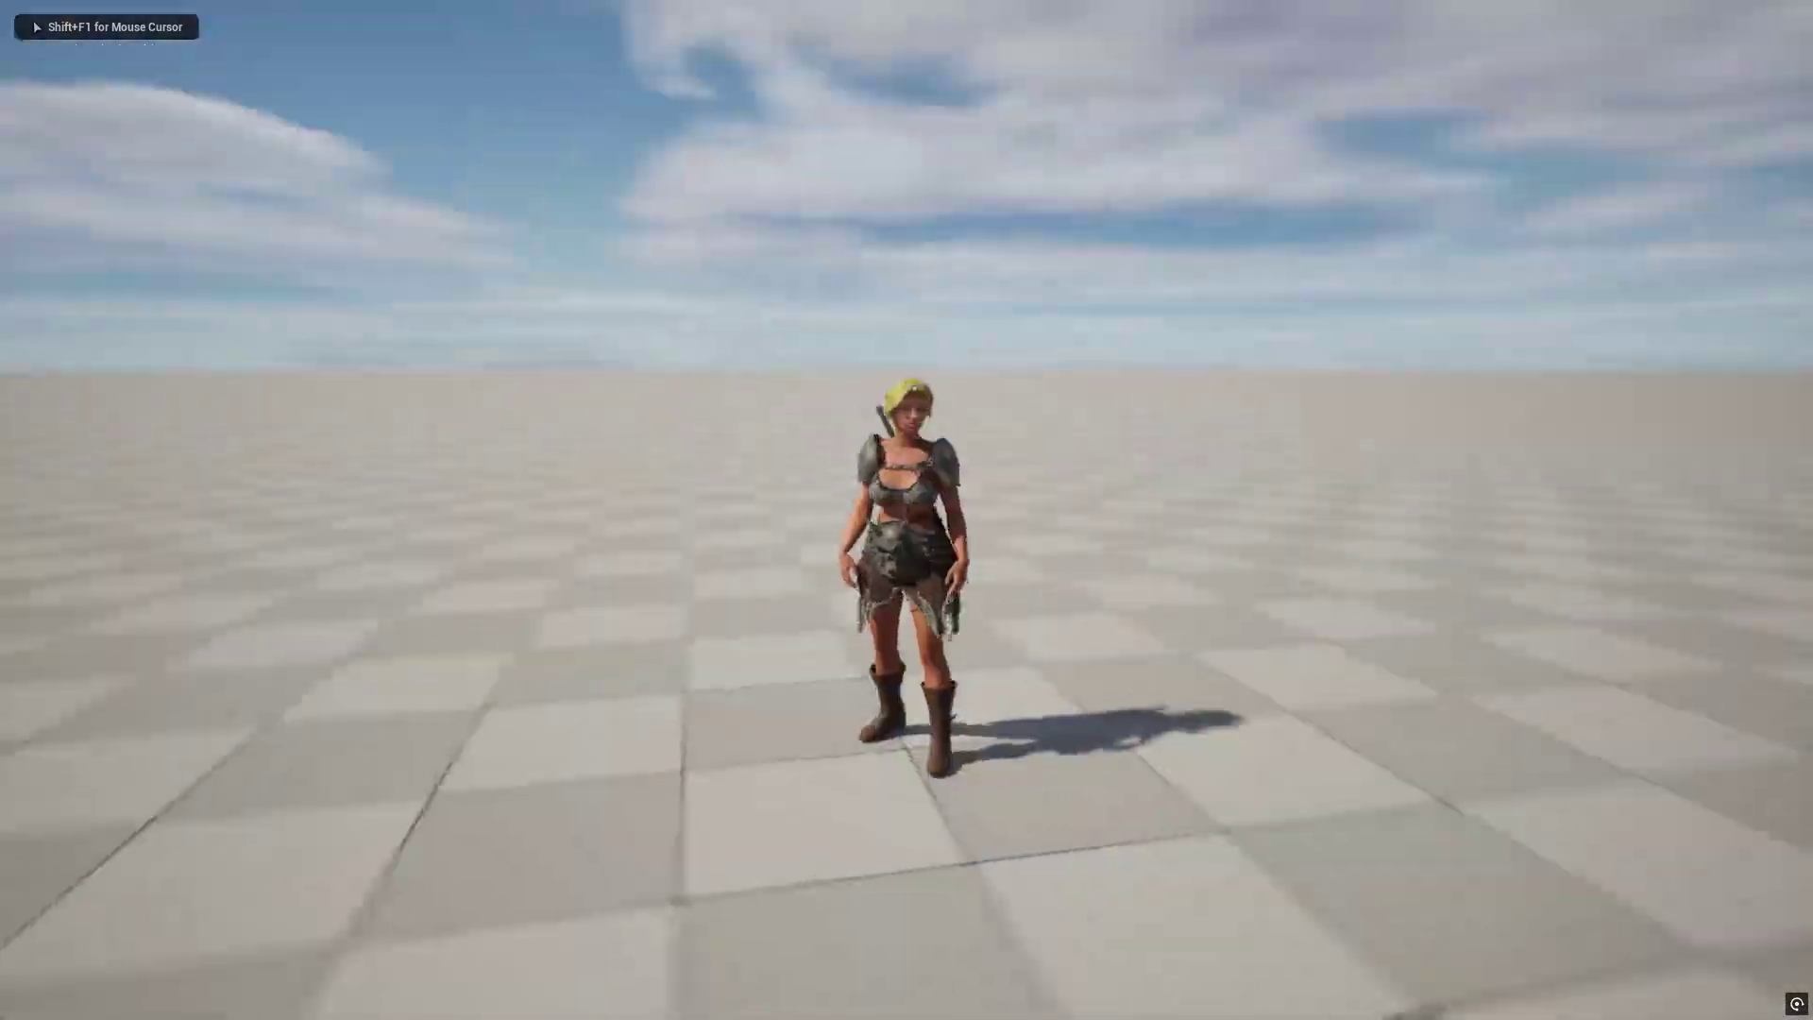
key(w)
key(w)
key(a)
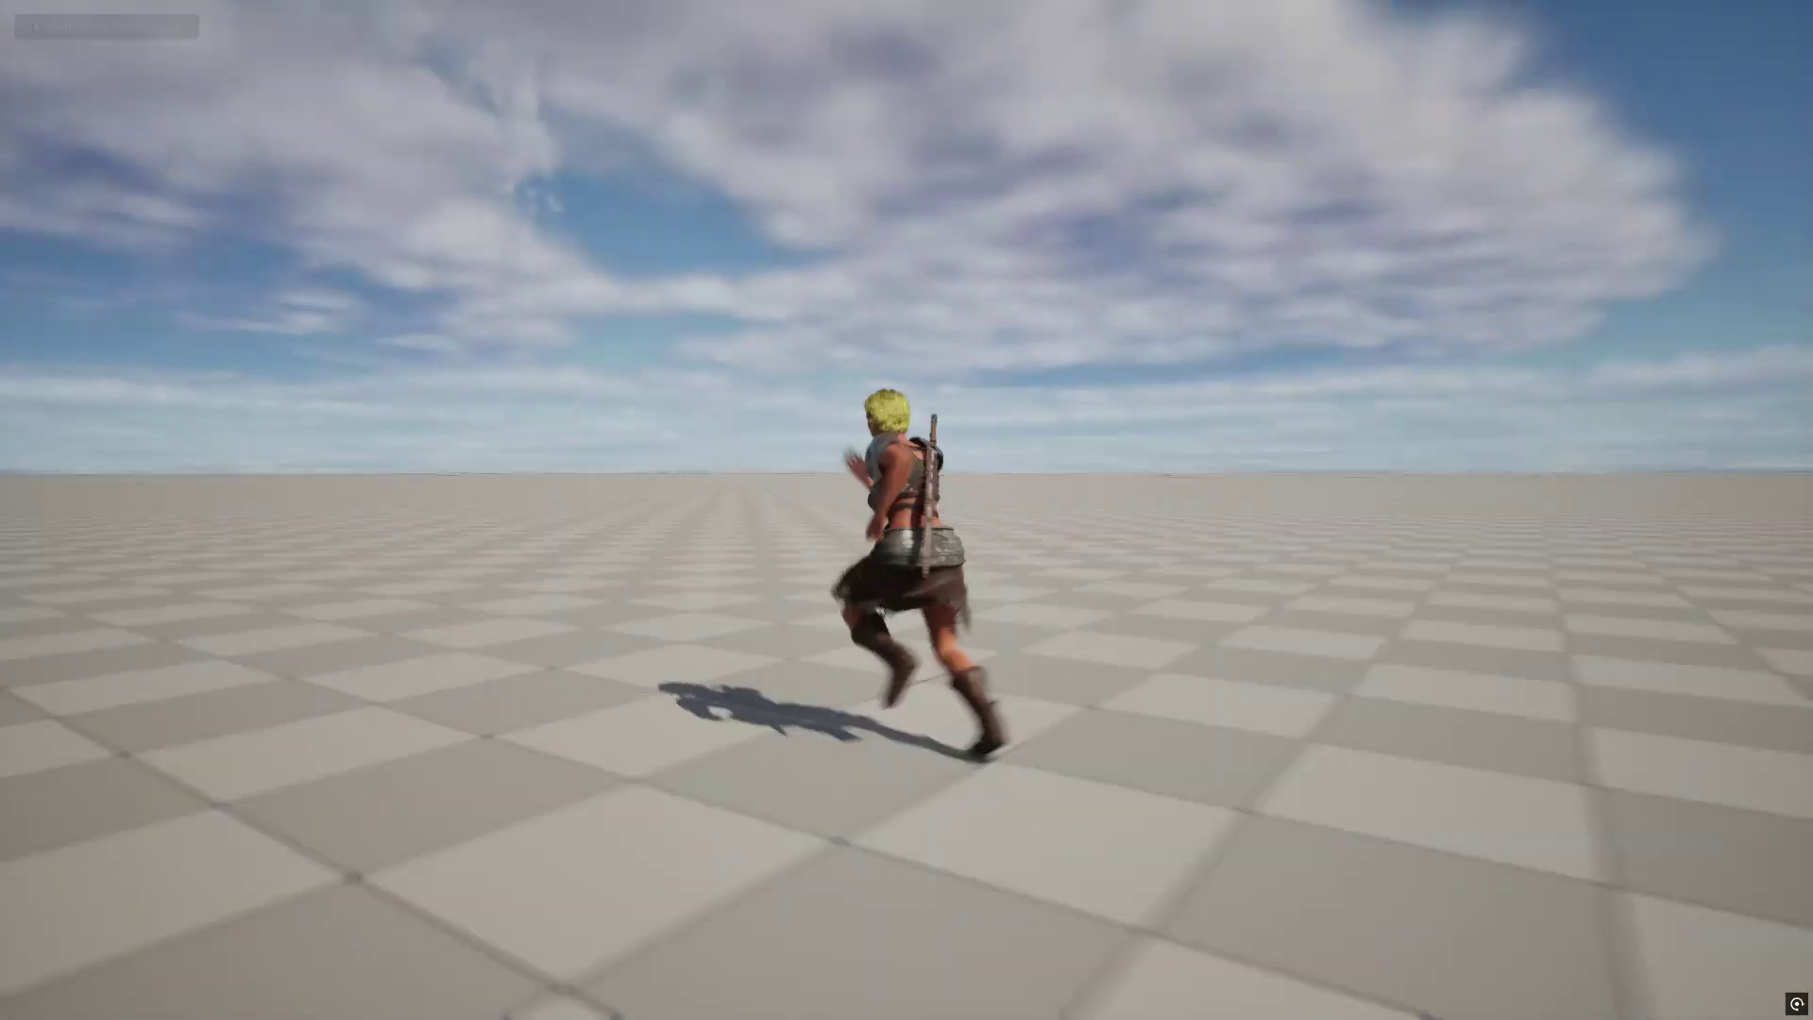
key(space)
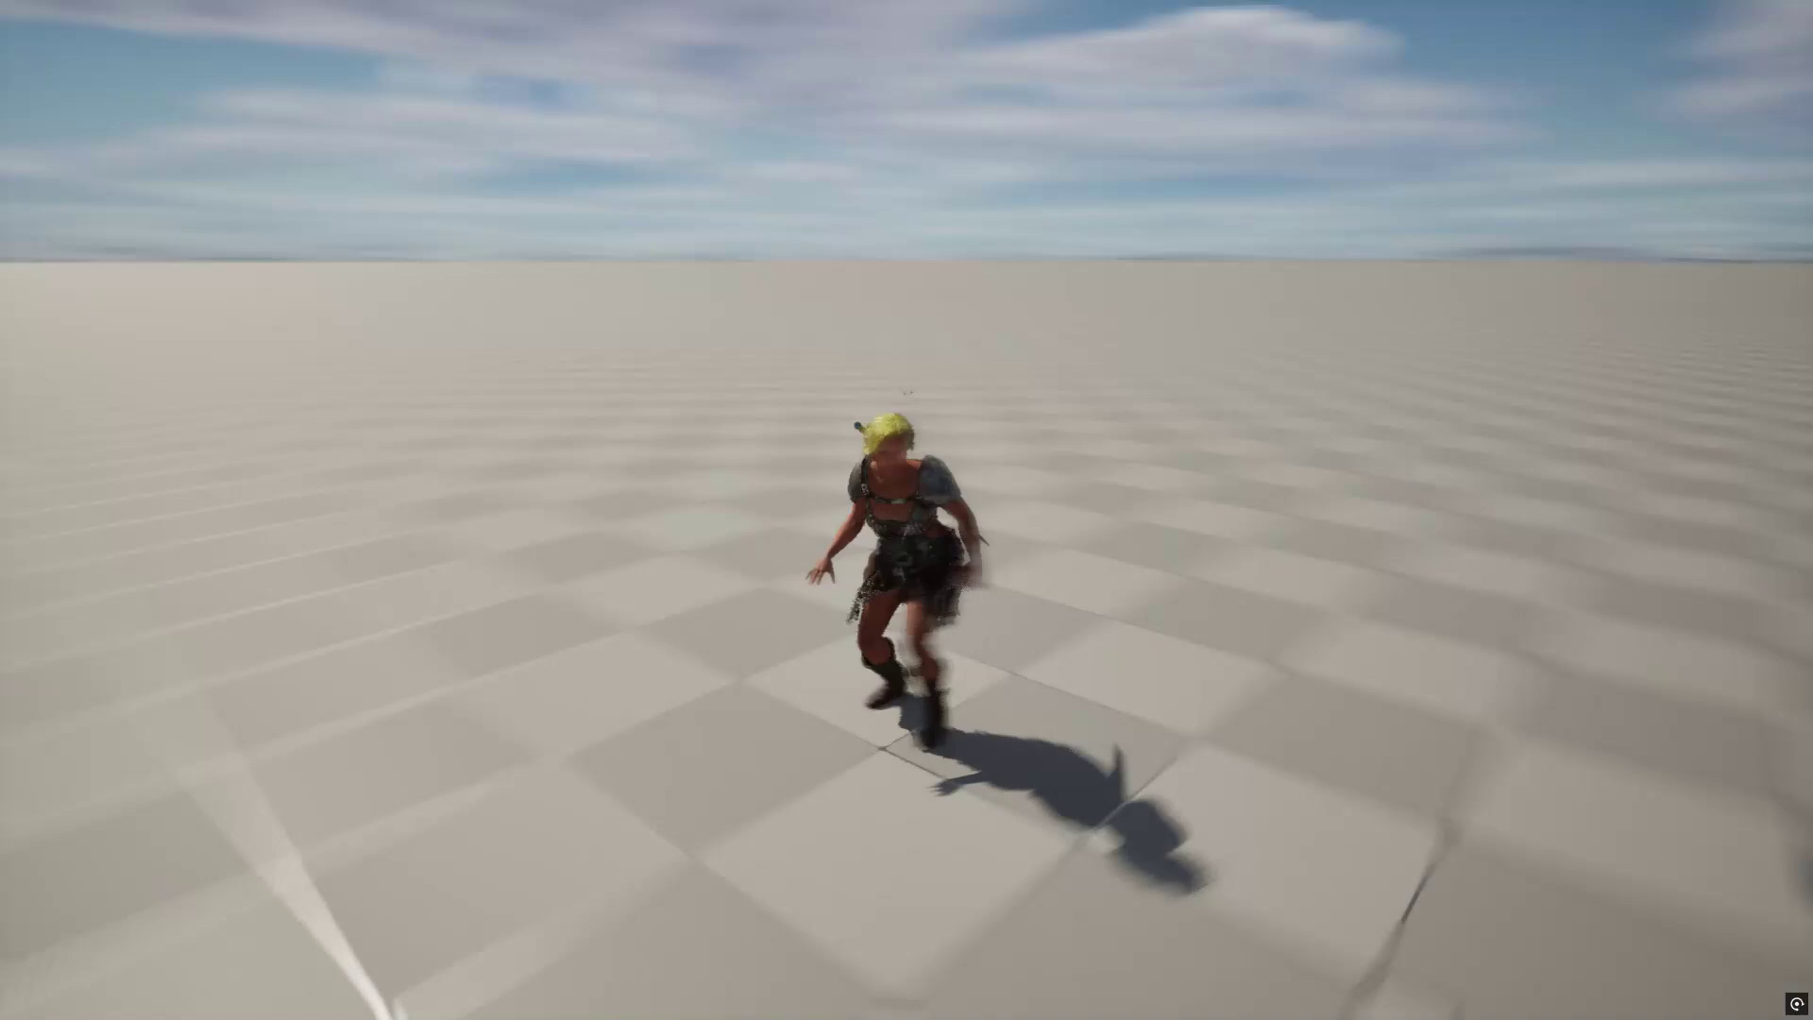
key(d)
key(a)
key(space)
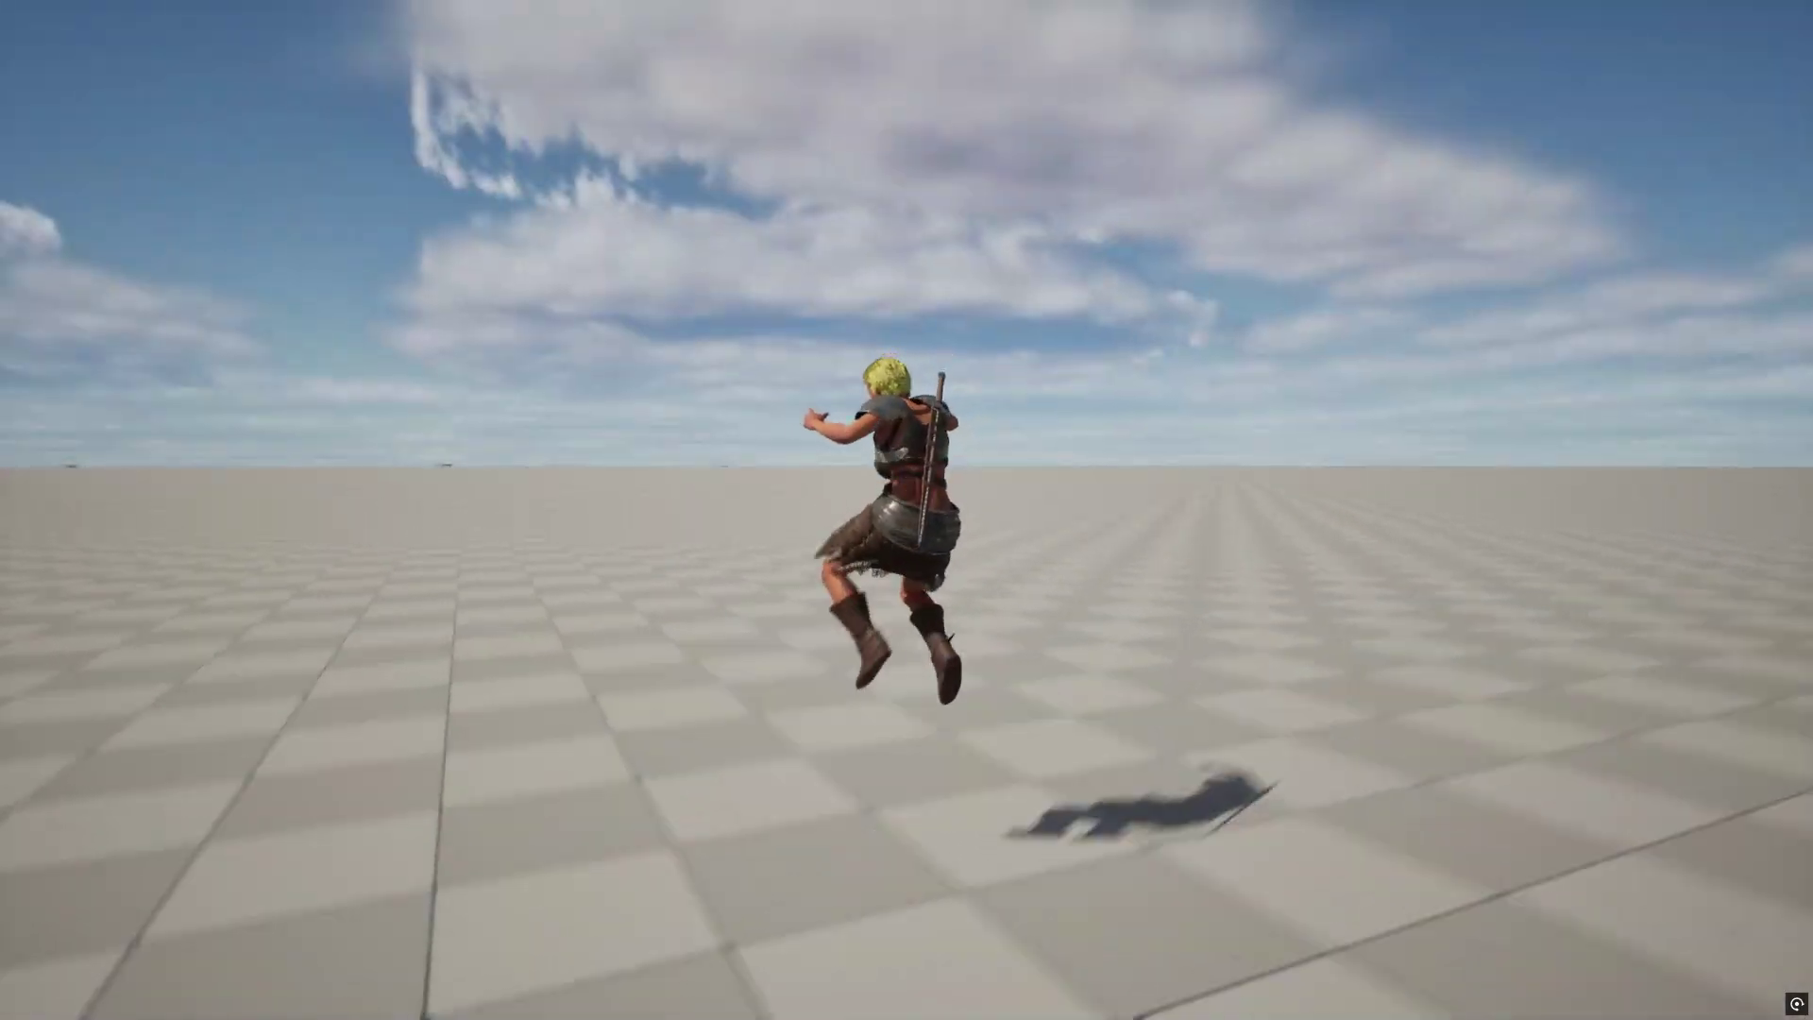
key(w)
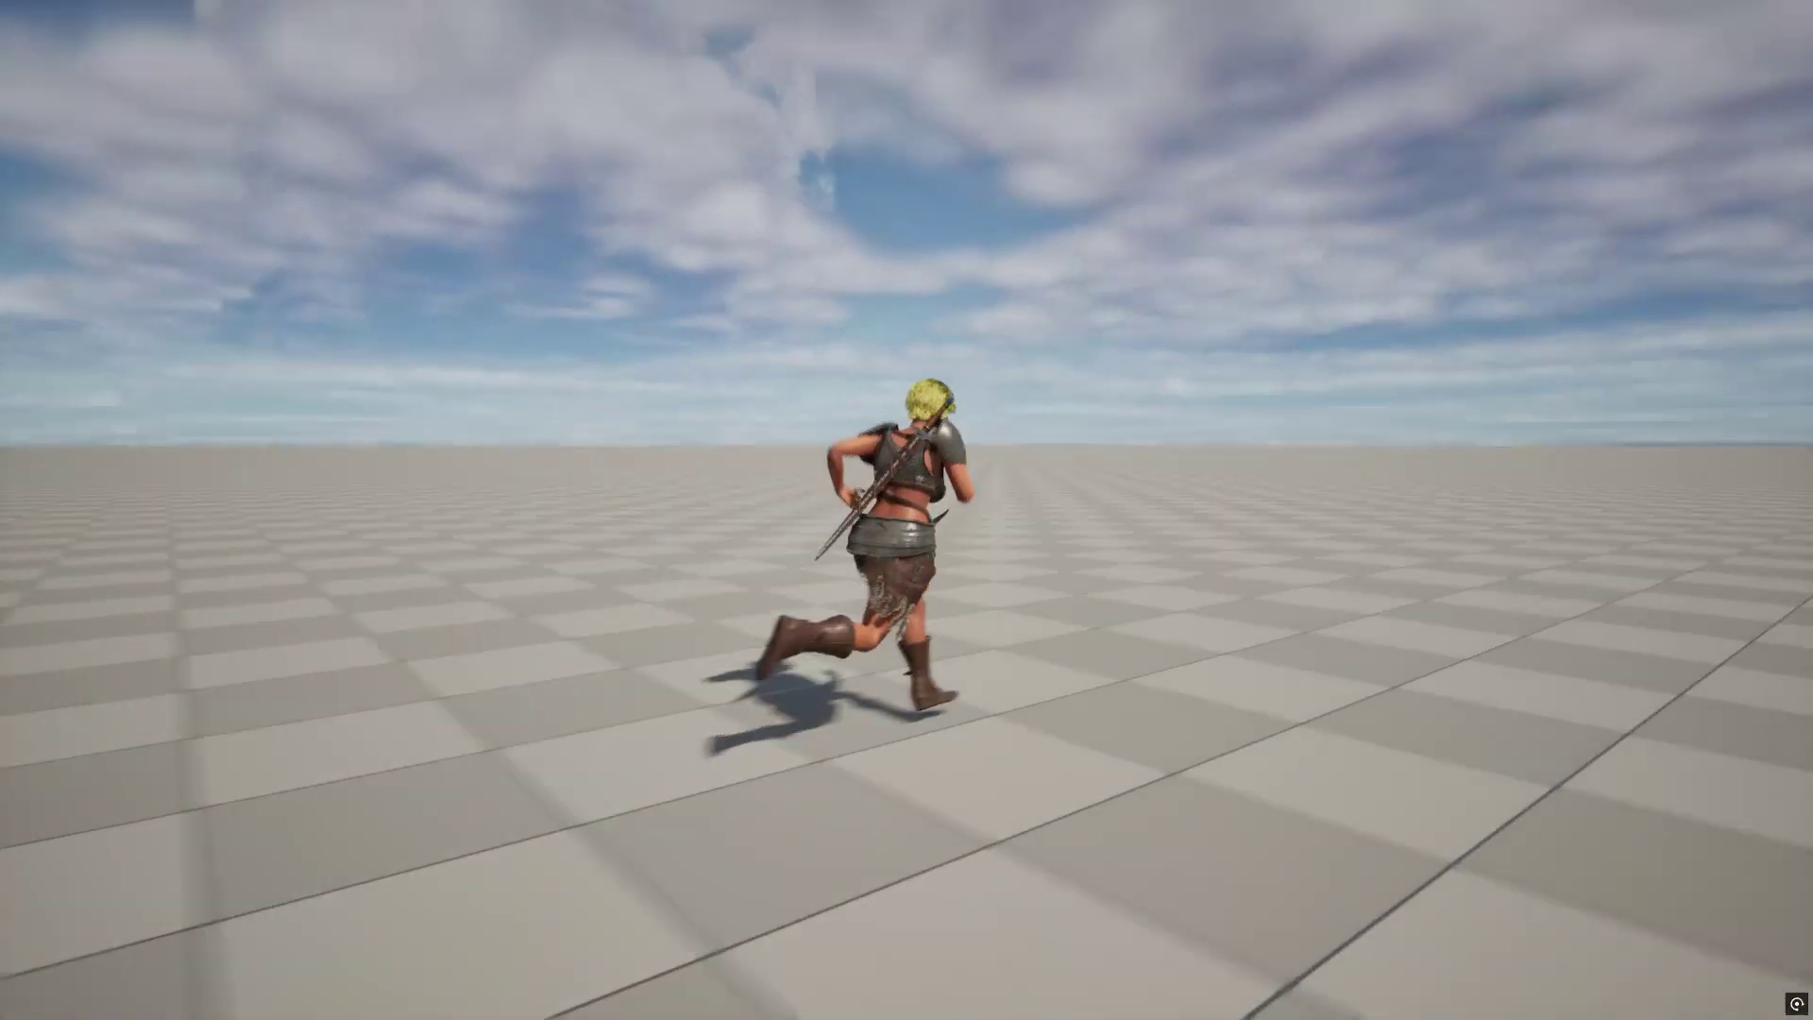
key(d)
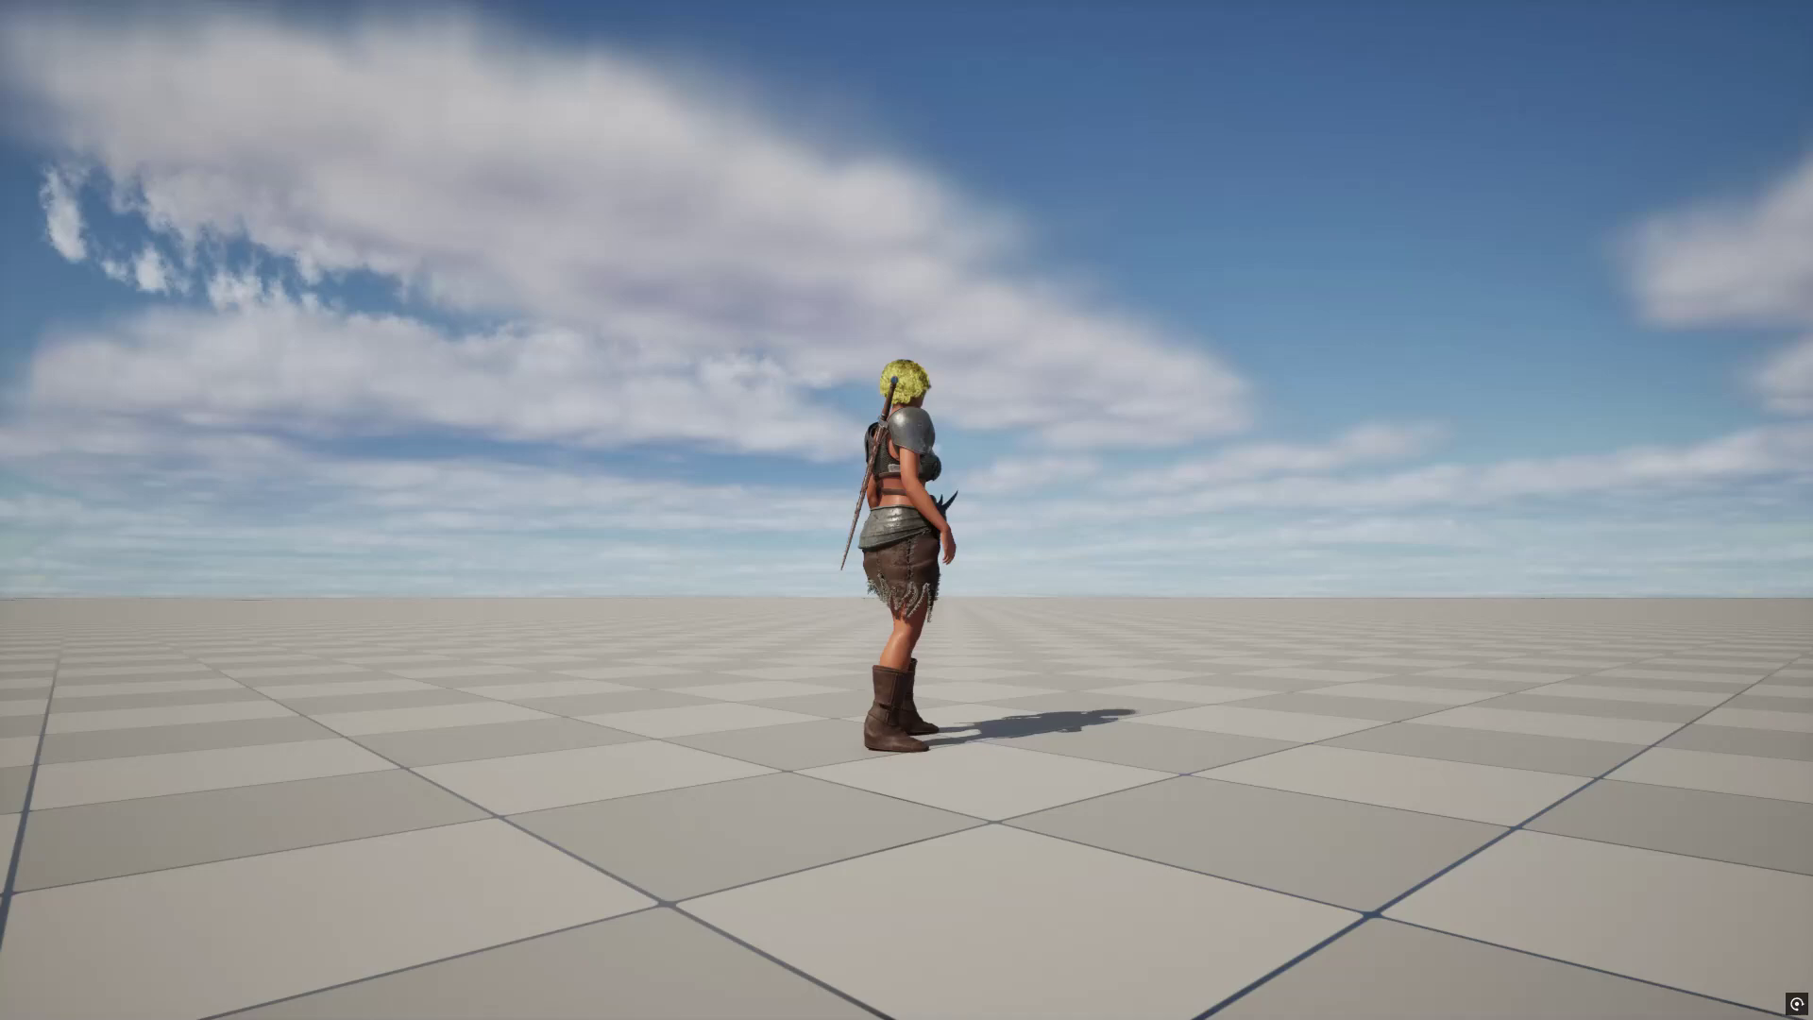
key(a)
key(s)
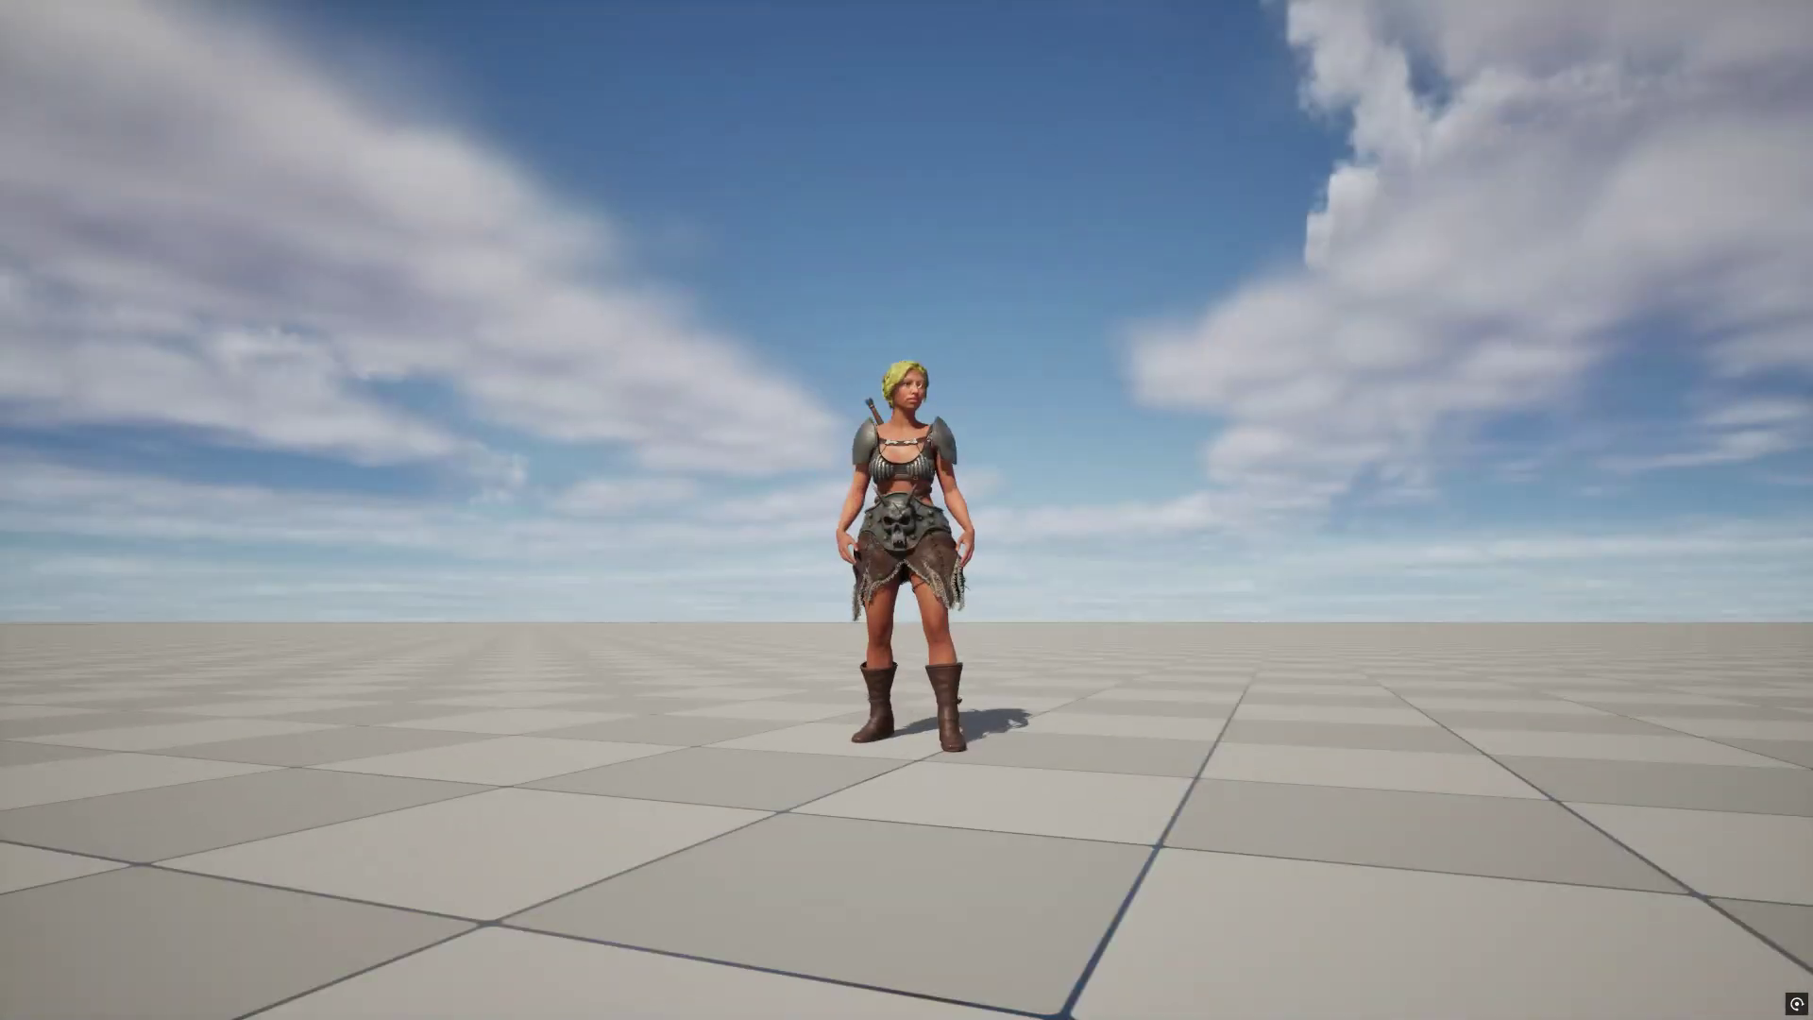
key(space)
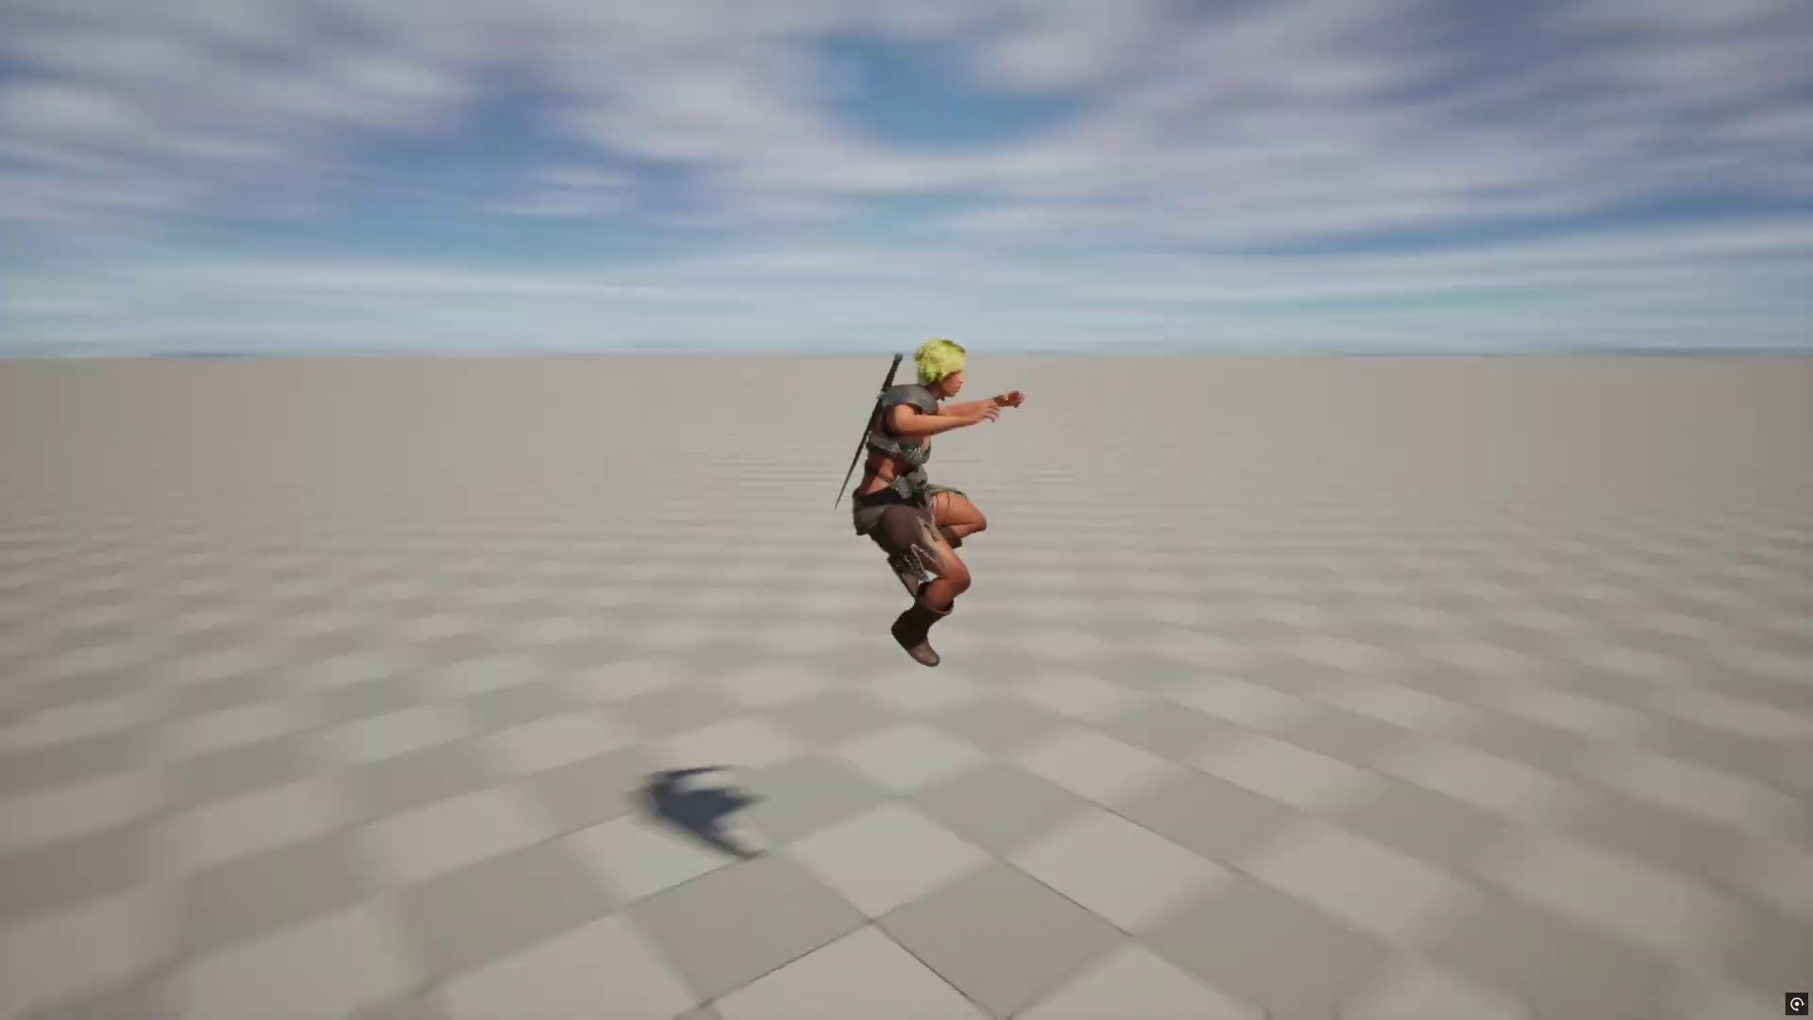
key(Escape)
Step: Restart the play session and begin a new game in the fantasy RPG game
mouse_move(938, 507)
right_down()
mouse_move(897, 452)
mouse_move(955, 509)
right_up()
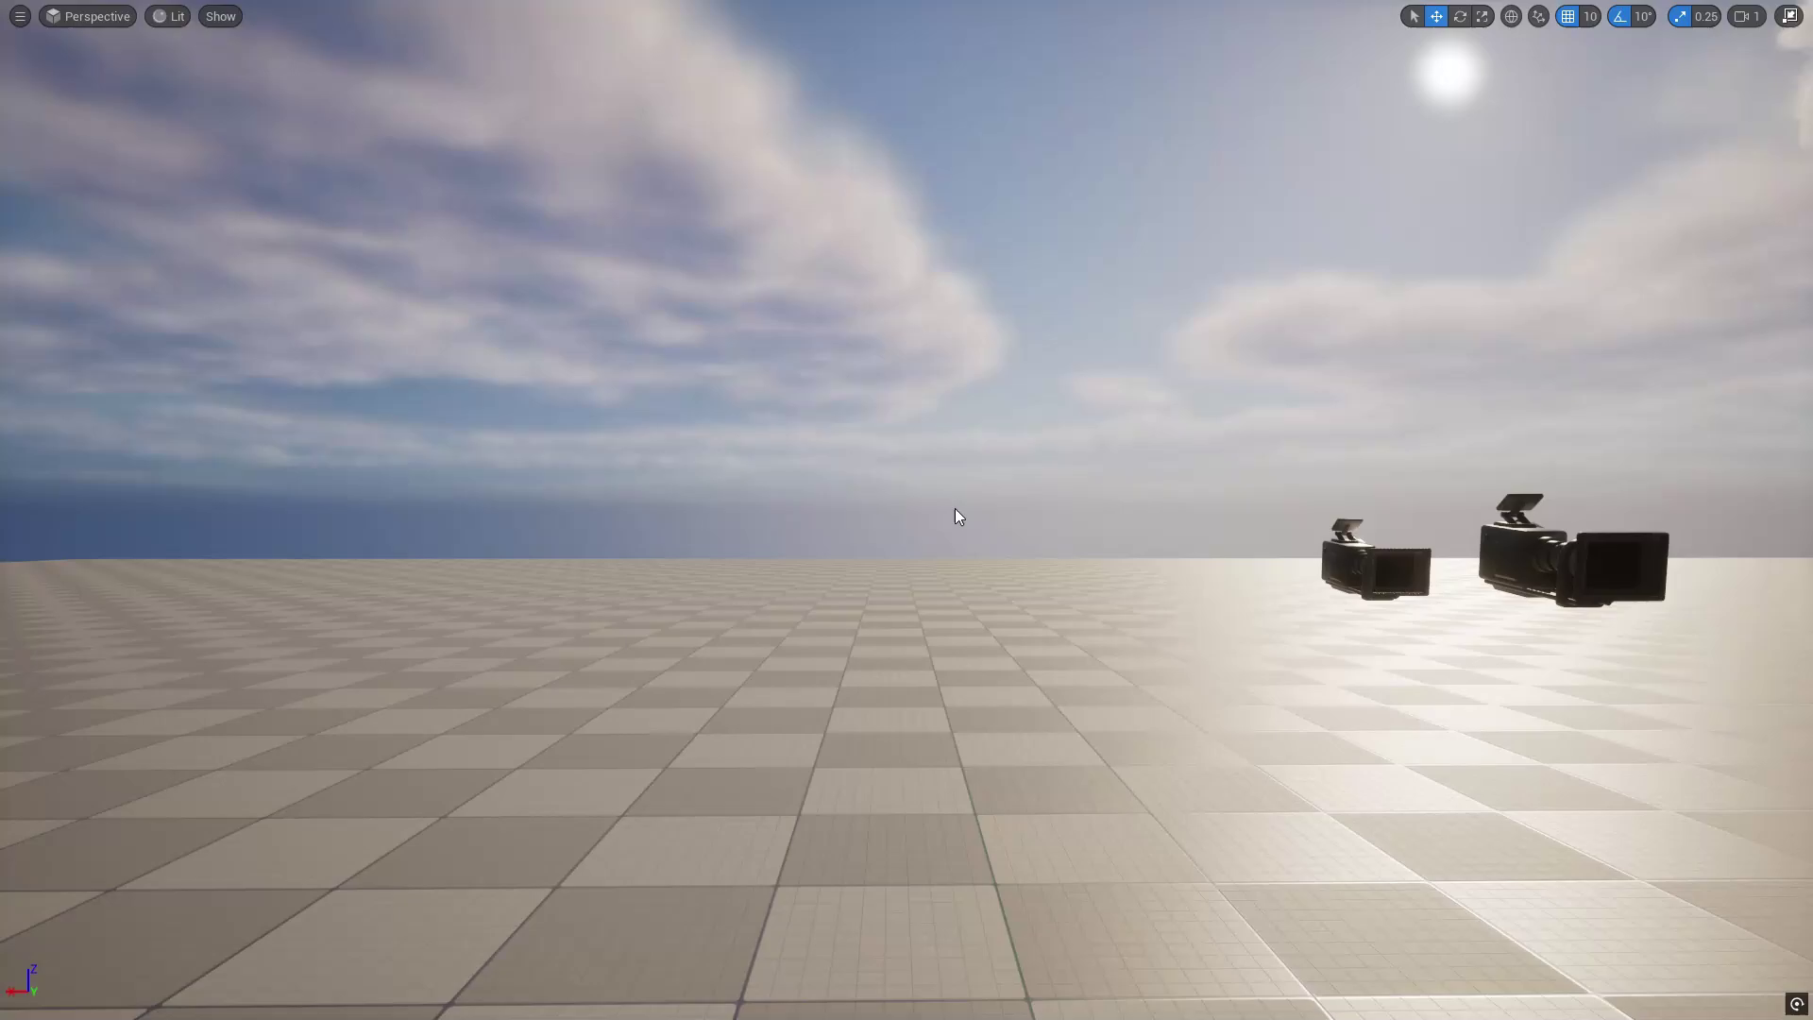
key(alt+p)
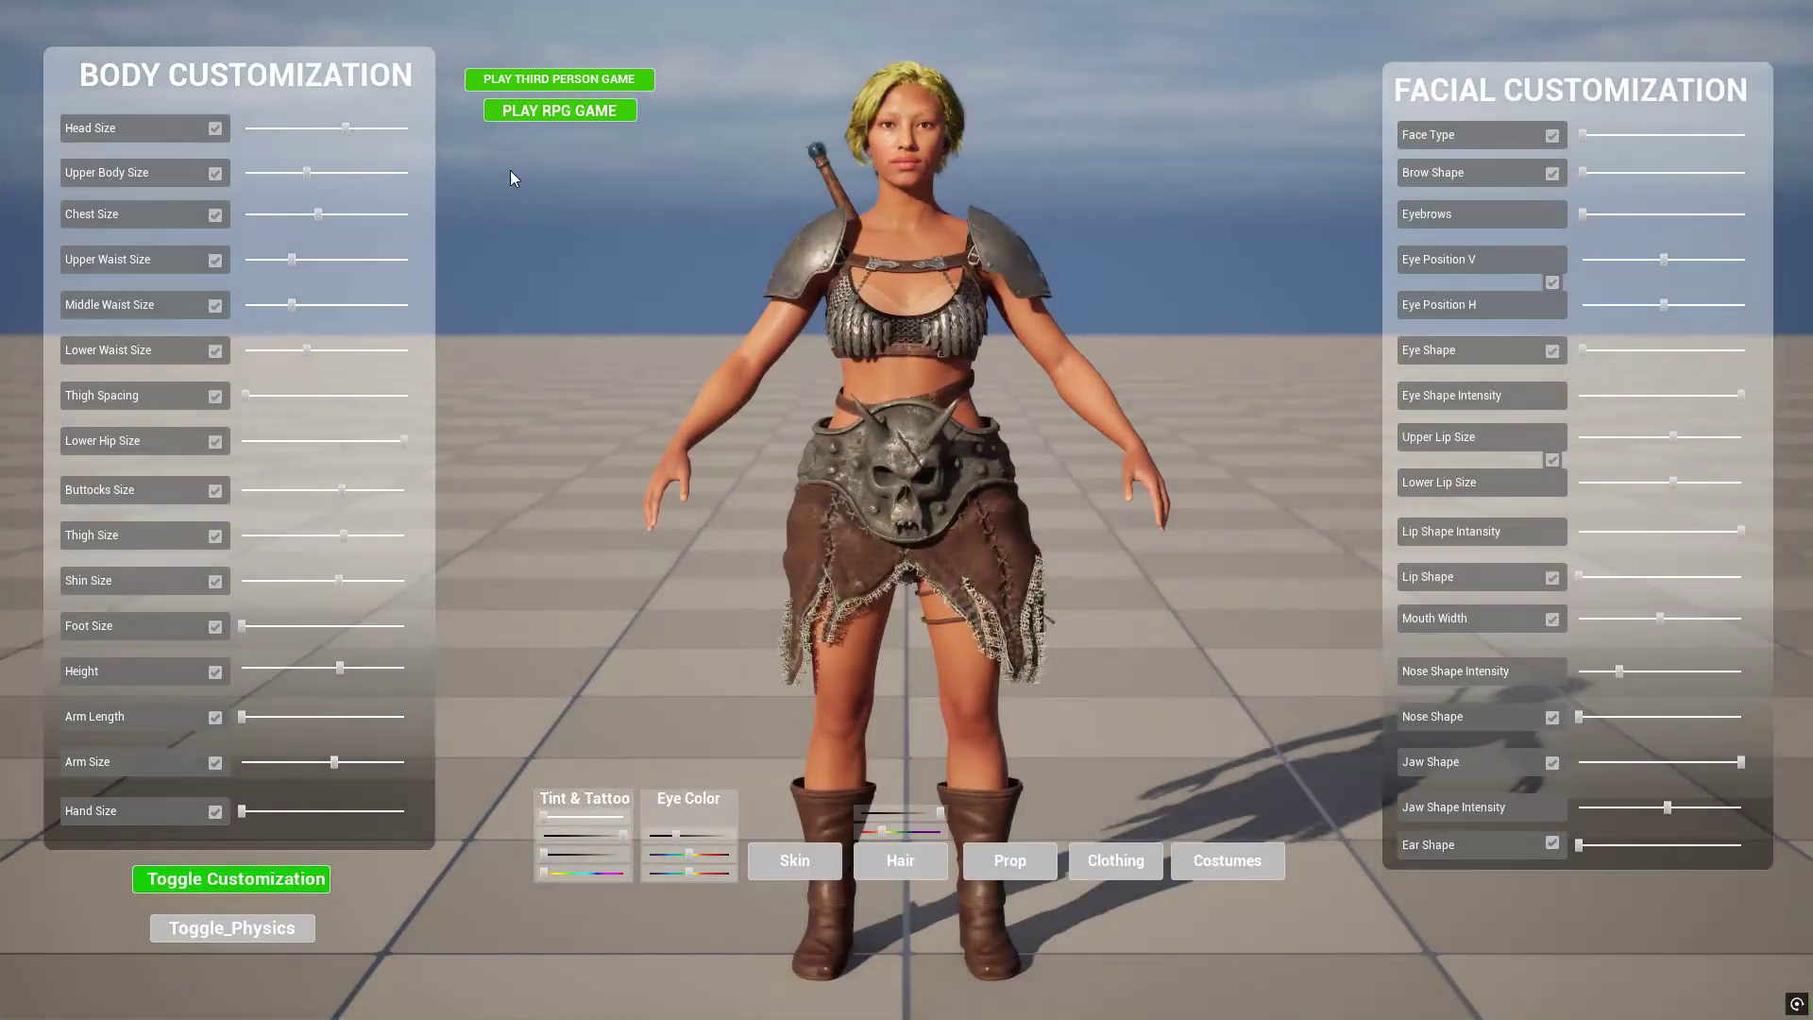
click(574, 112)
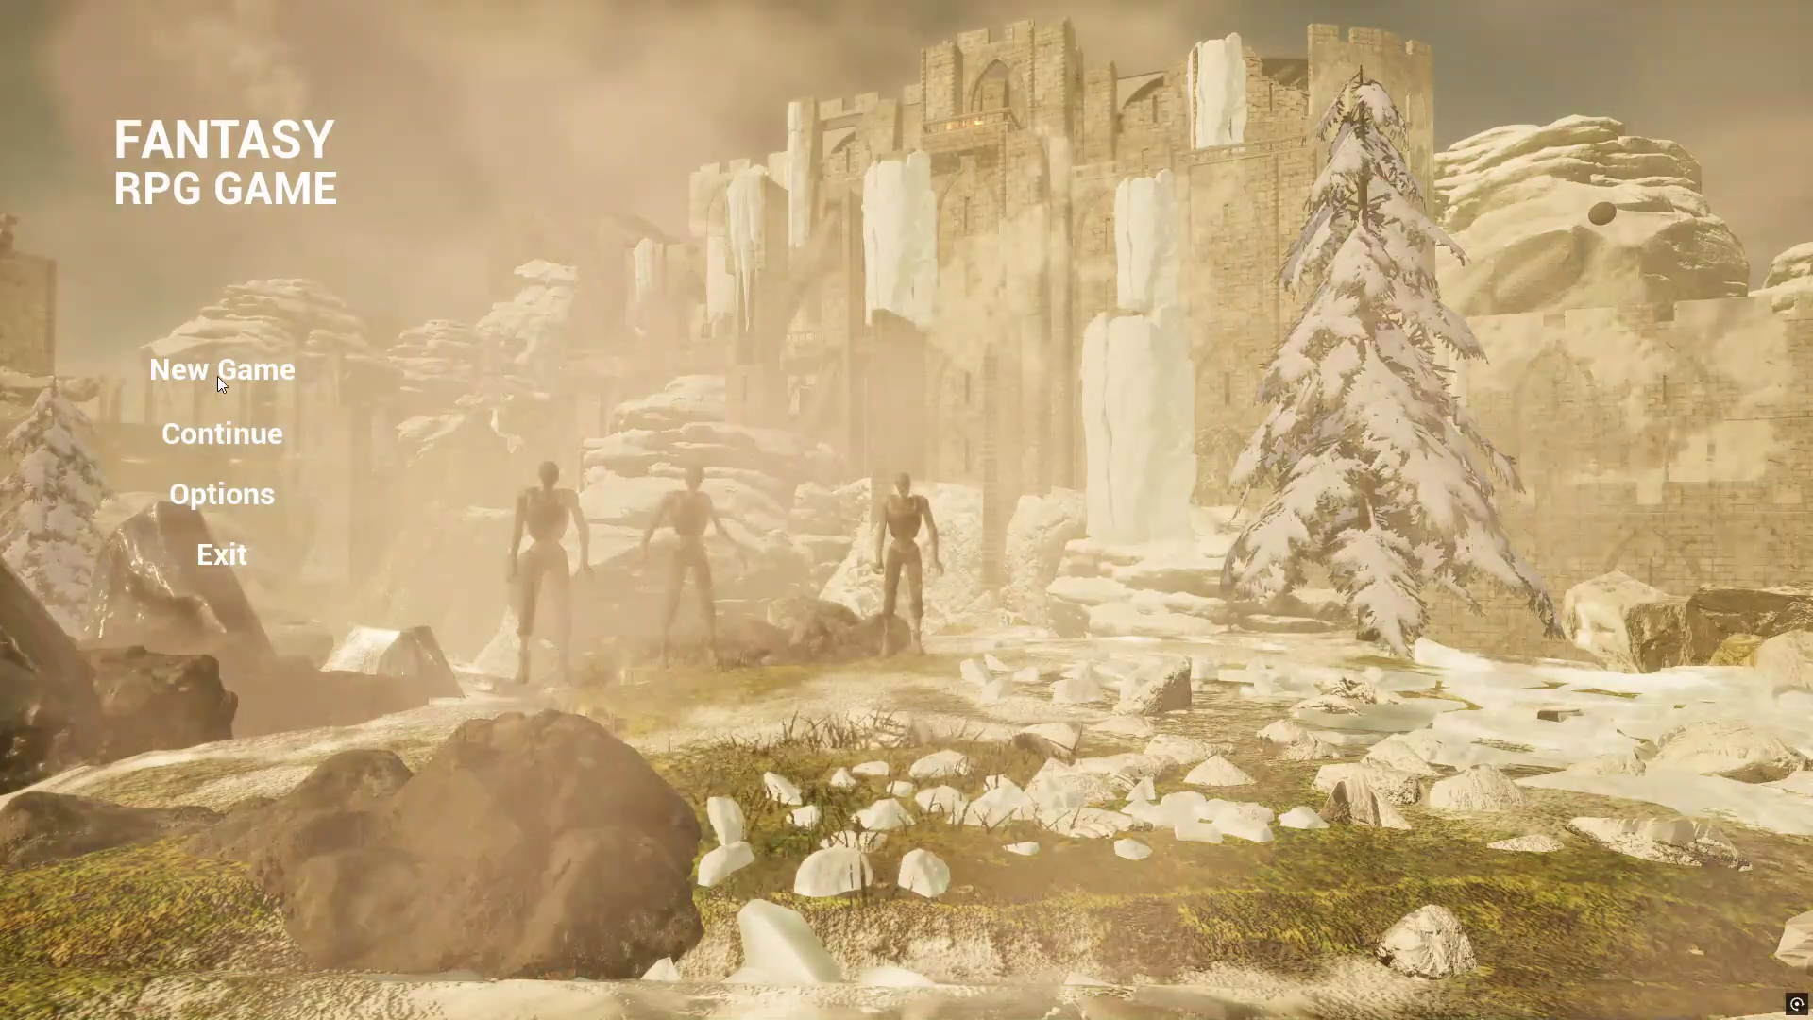
click(218, 373)
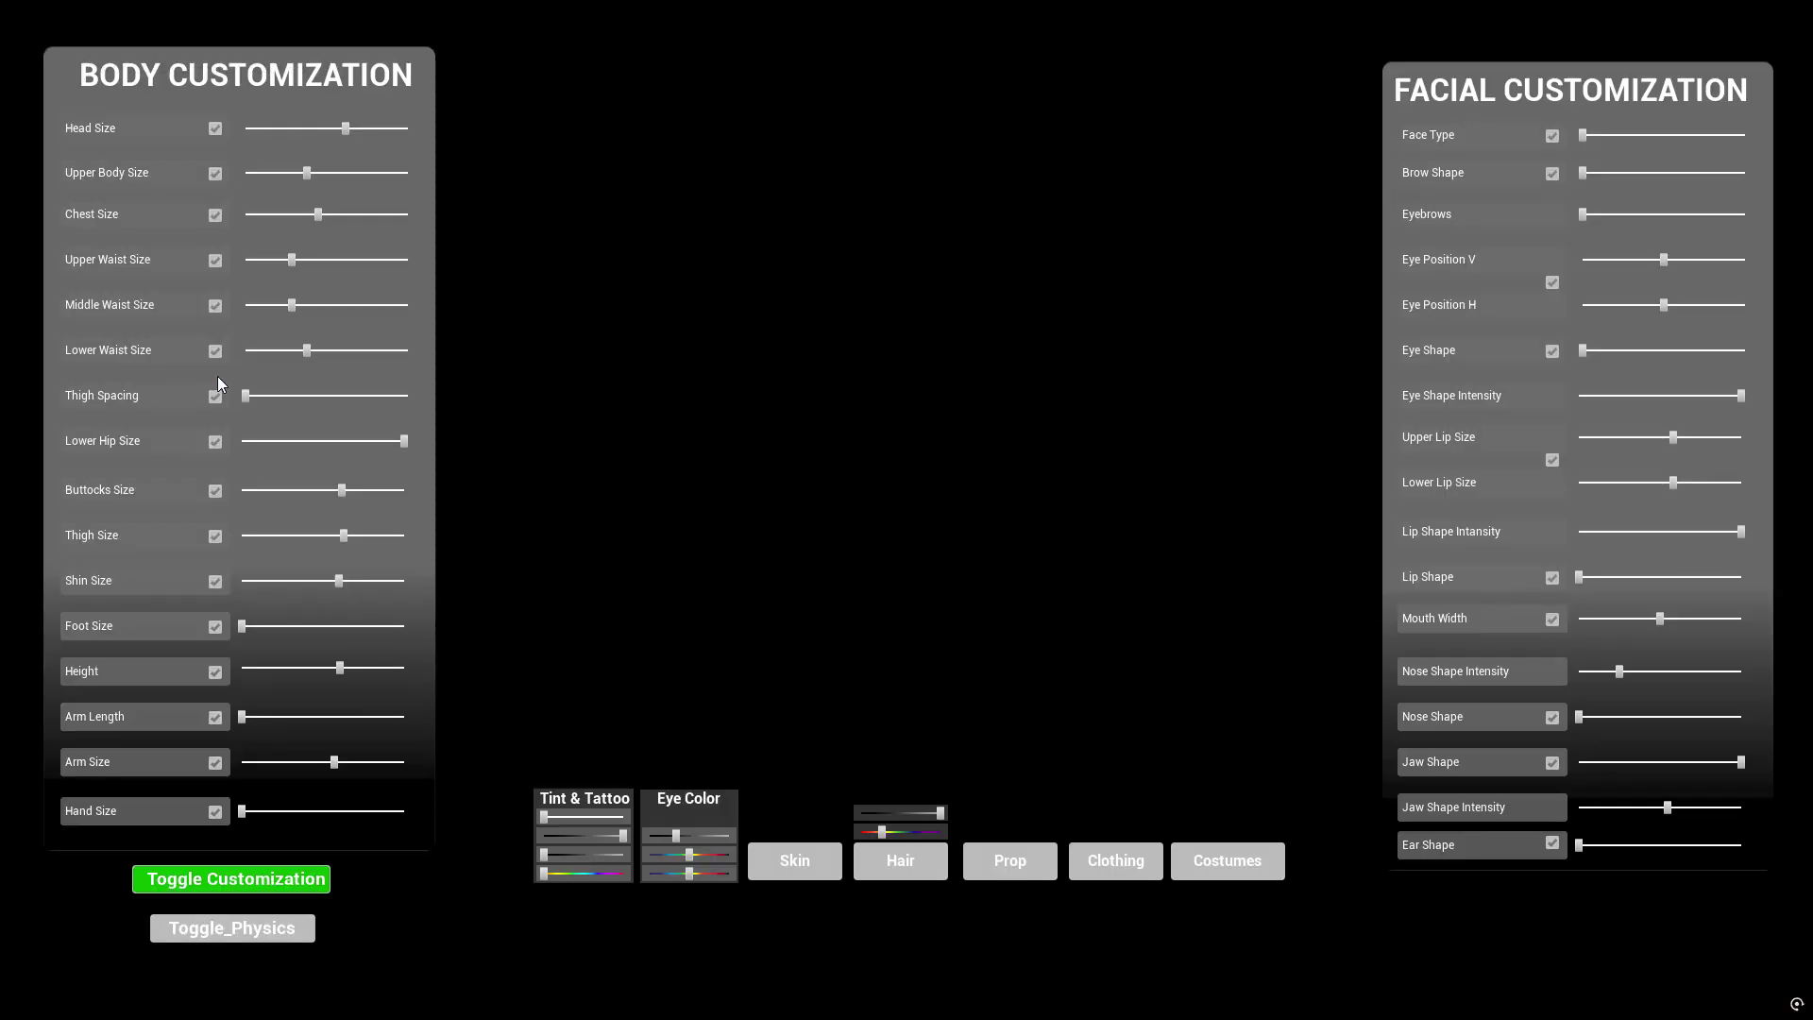